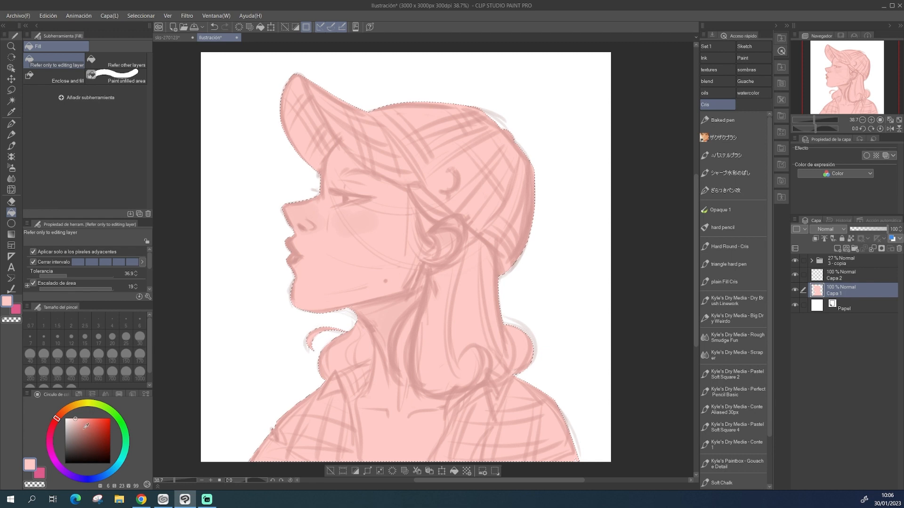
Step: Choose a medium pink color and the Kyle's Dry Media - Dry Brush Linework brush, and make the Capa 2 layer active
{"action": "left_click", "coordinate": [87, 435]}
{"action": "left_click_drag", "start_coordinate": [56, 420], "coordinate": [51, 437]}
{"action": "left_click", "coordinate": [85, 424]}
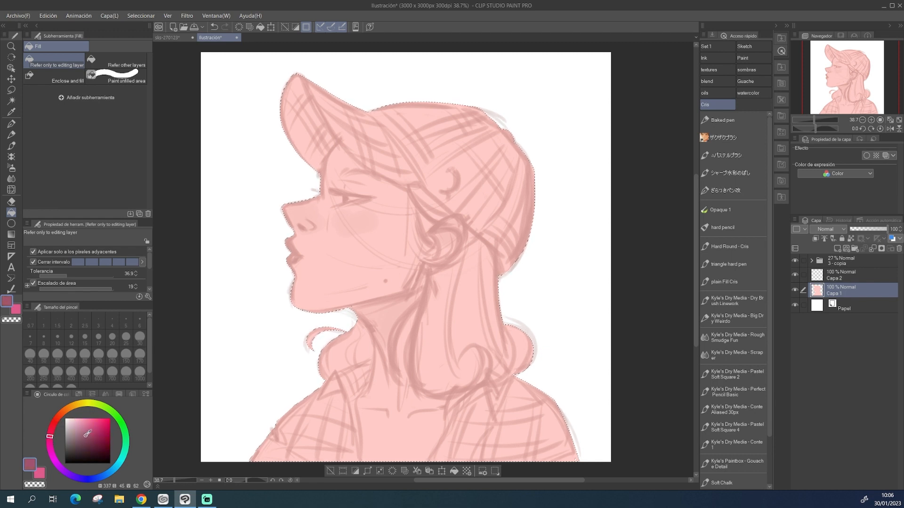
{"action": "left_click", "coordinate": [748, 301]}
{"action": "left_click_drag", "start_coordinate": [326, 137], "coordinate": [320, 162]}
{"action": "key", "text": "ctrl+z"}
{"action": "left_click", "coordinate": [836, 275]}
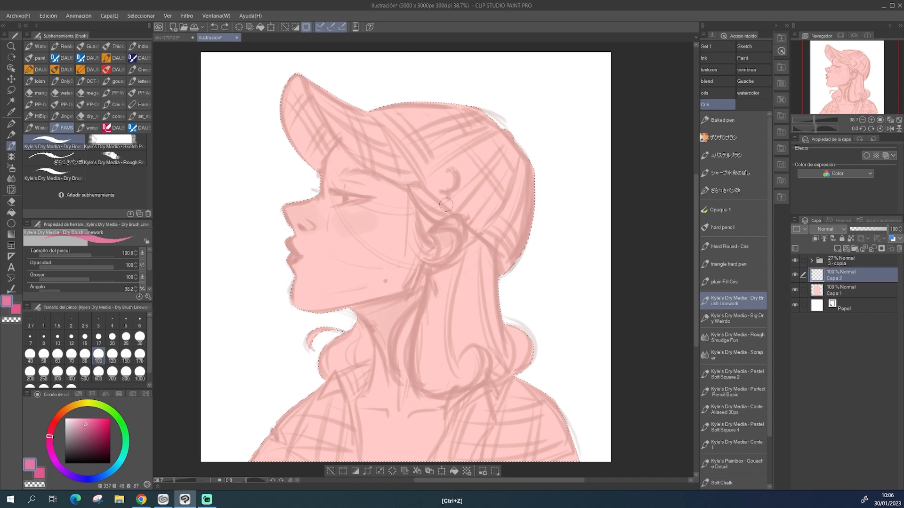
Step: Outline the cap's lower edge in pink with a size-60 brush, from the brim to the nape, and fill the cap
{"action": "key", "text": "u"}
{"action": "key", "text": "u"}
{"action": "mouse_move", "coordinate": [338, 138]}
{"action": "left_mouse_down"}
{"action": "mouse_move", "coordinate": [323, 165]}
{"action": "mouse_move", "coordinate": [406, 184]}
{"action": "left_mouse_up"}
{"action": "key", "text": "bracketright"}
{"action": "key", "text": "ctrl+z"}
{"action": "mouse_move", "coordinate": [337, 143]}
{"action": "left_mouse_down"}
{"action": "mouse_move", "coordinate": [452, 210]}
{"action": "mouse_move", "coordinate": [492, 247]}
{"action": "mouse_move", "coordinate": [500, 278]}
{"action": "left_mouse_up"}
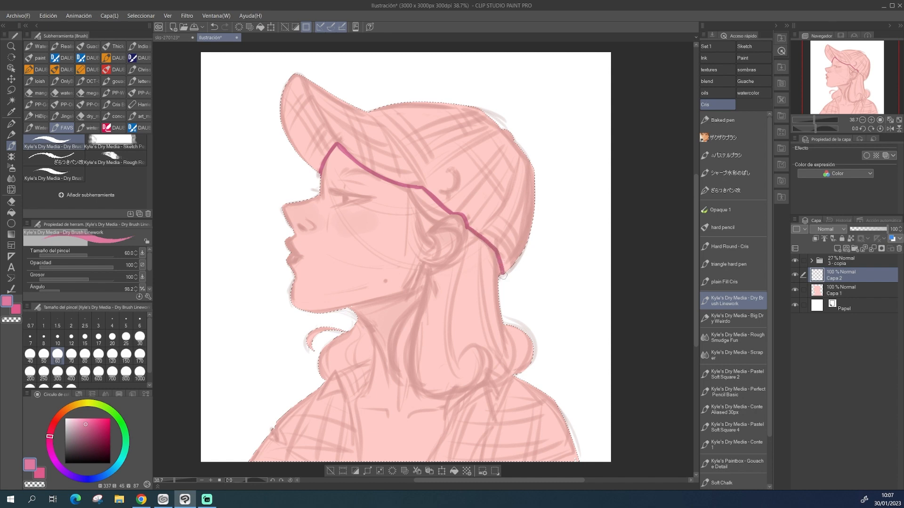
{"action": "key", "text": "g"}
{"action": "left_click", "coordinate": [303, 121]}
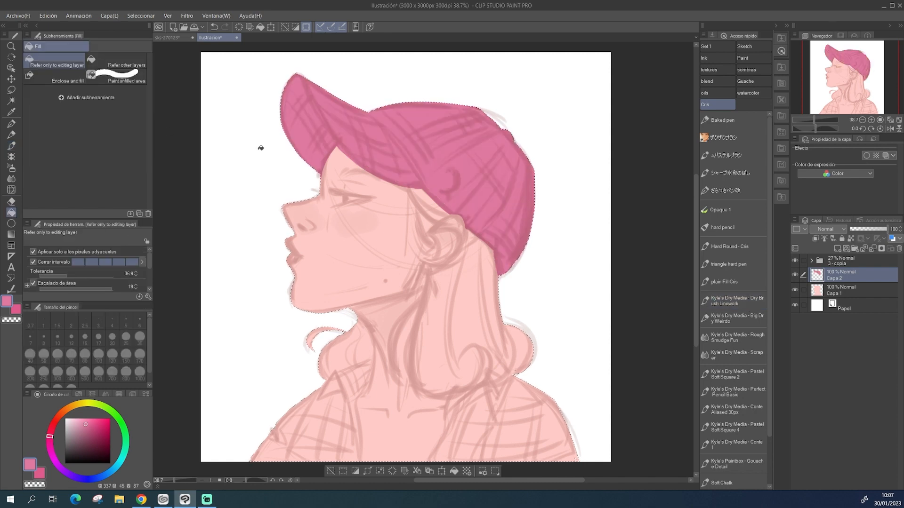
Step: Outline the collar and open front edges of the jacket in pink, and fill both jacket halves with the same color
{"action": "left_click", "coordinate": [747, 304]}
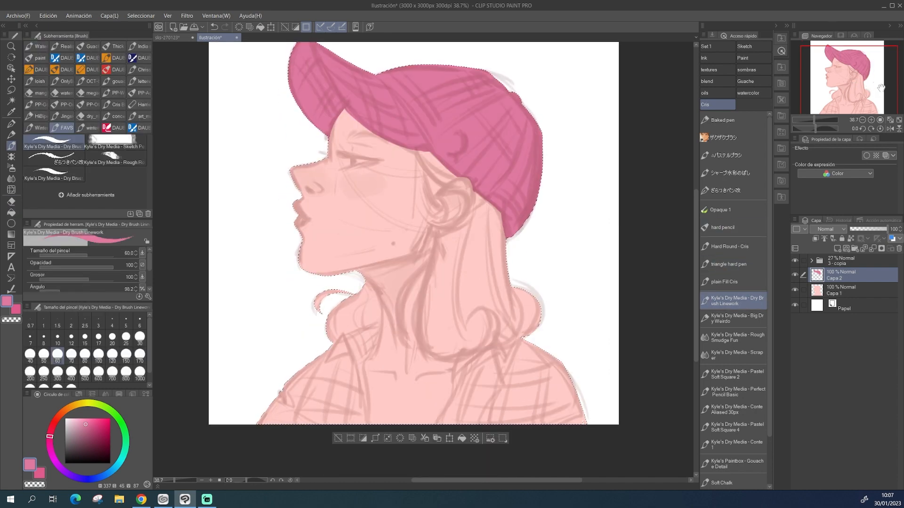
{"action": "mouse_move", "coordinate": [359, 366]}
{"action": "left_mouse_down"}
{"action": "mouse_move", "coordinate": [384, 279]}
{"action": "mouse_move", "coordinate": [362, 282]}
{"action": "mouse_move", "coordinate": [345, 301]}
{"action": "mouse_move", "coordinate": [395, 274]}
{"action": "mouse_move", "coordinate": [383, 375]}
{"action": "left_mouse_up"}
{"action": "key", "text": "ctrl+z"}
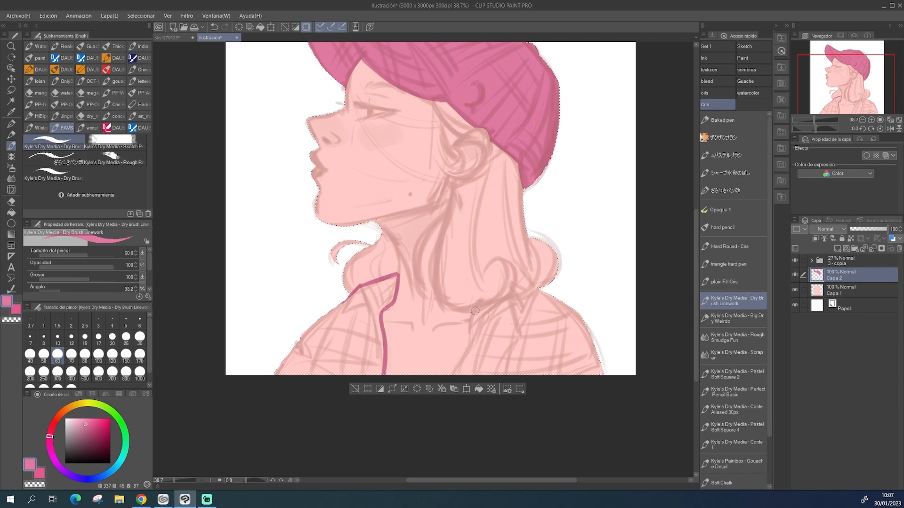
{"action": "left_click_drag", "start_coordinate": [469, 324], "coordinate": [455, 375]}
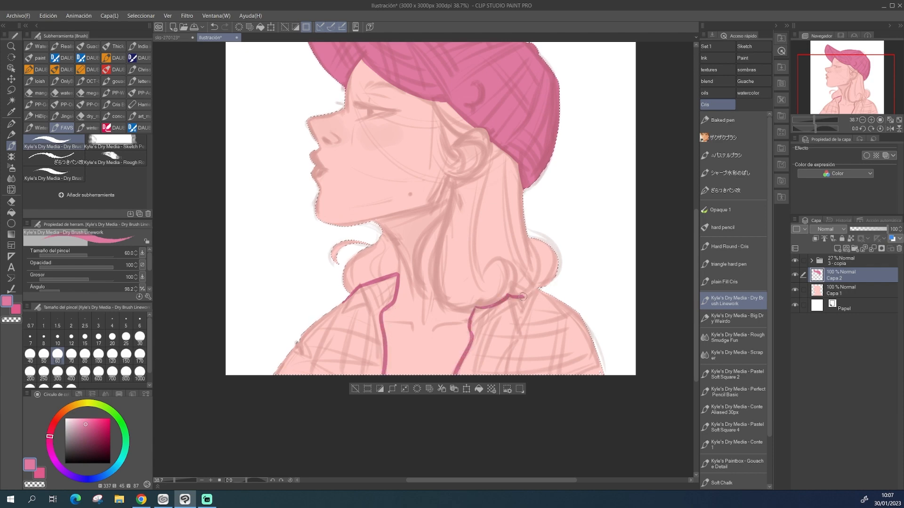
{"action": "key", "text": "g"}
{"action": "left_click", "coordinate": [353, 337]}
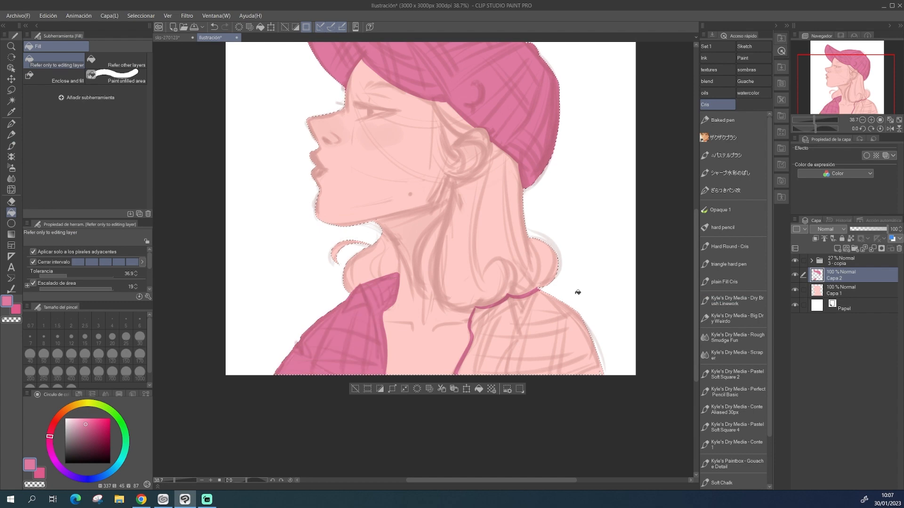
{"action": "left_click", "coordinate": [563, 317]}
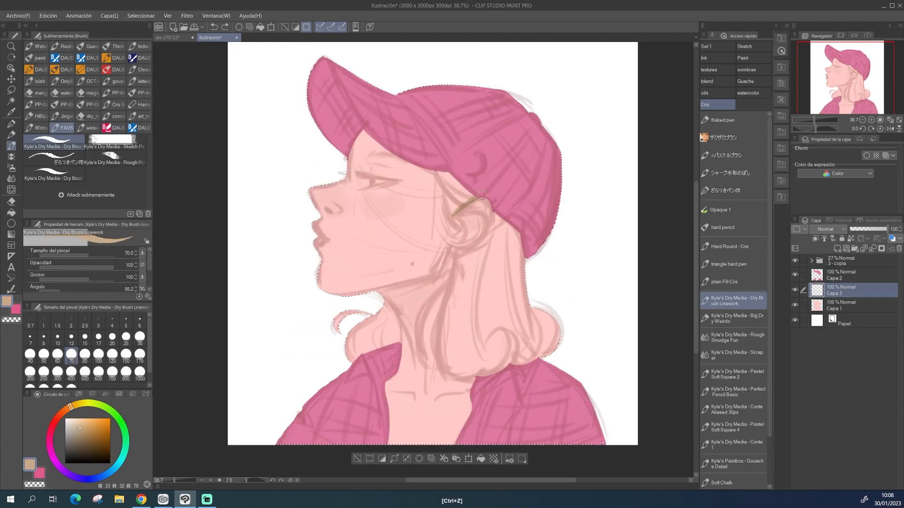
Step: Outline the hair around the ear and neck in tan on Capa 3 with a size-70 brush, and fill it
{"action": "key", "text": "ctrl+z"}
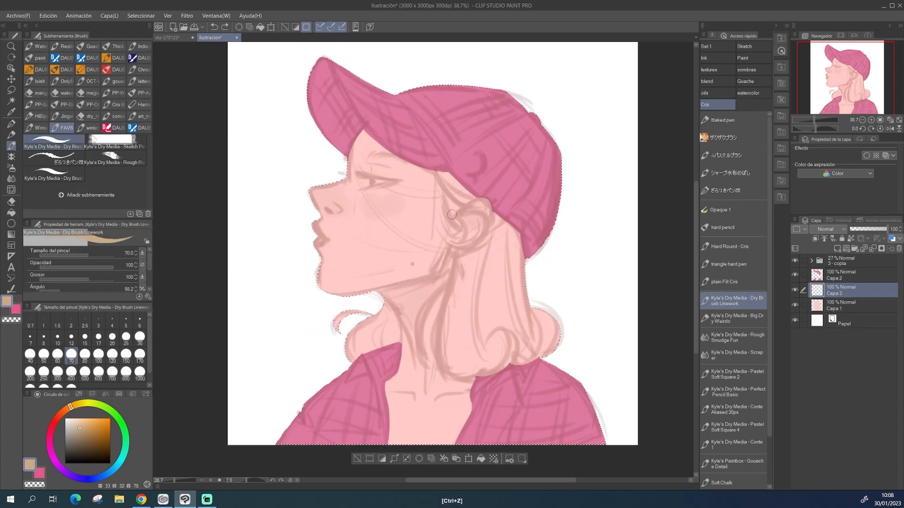
{"action": "left_click_drag", "start_coordinate": [453, 212], "coordinate": [476, 198]}
{"action": "left_click_drag", "start_coordinate": [437, 174], "coordinate": [455, 214]}
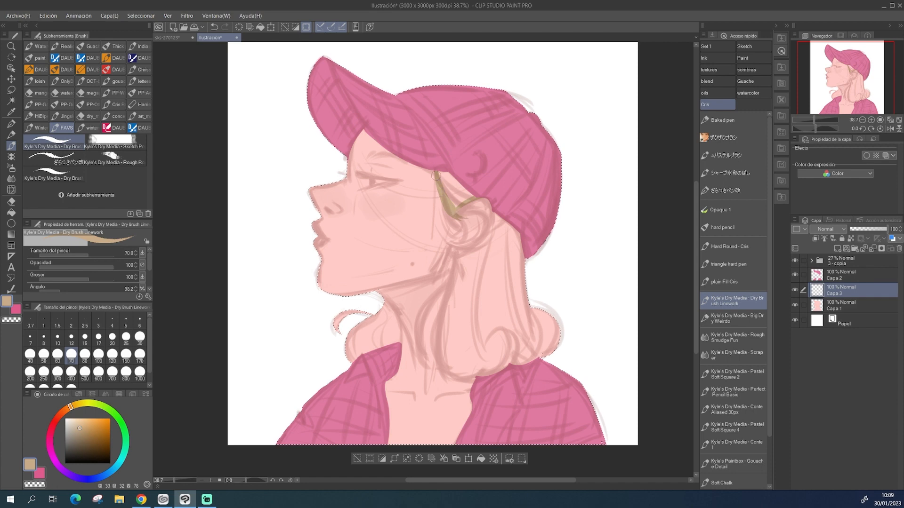
{"action": "mouse_move", "coordinate": [437, 176]}
{"action": "left_mouse_down"}
{"action": "mouse_move", "coordinate": [453, 238]}
{"action": "mouse_move", "coordinate": [453, 375]}
{"action": "left_mouse_up"}
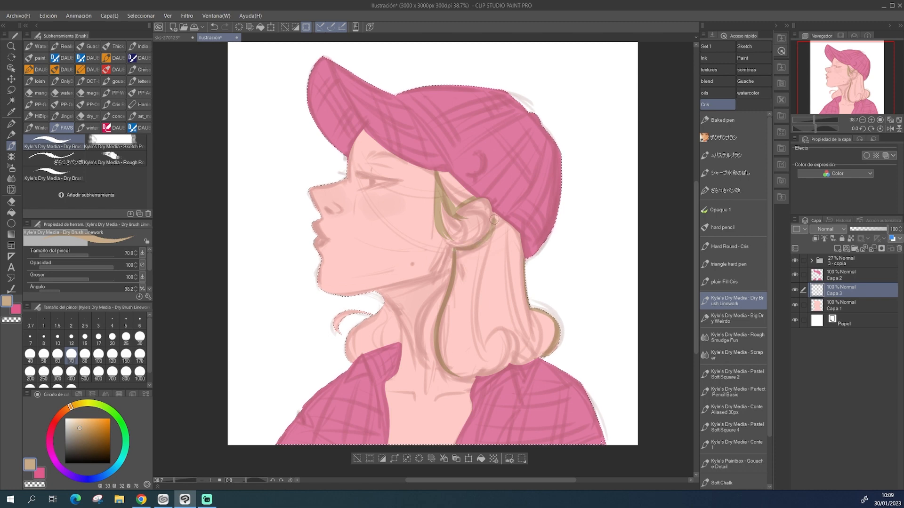
{"action": "key", "text": "g"}
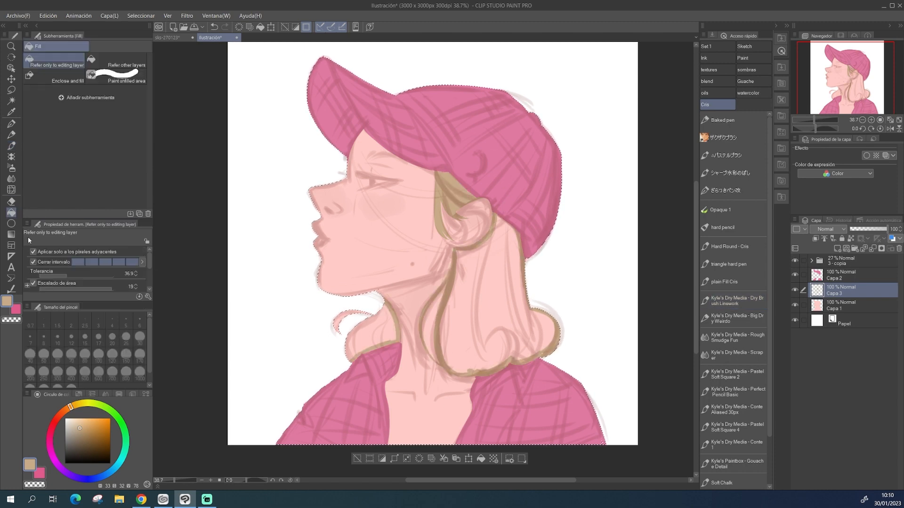
{"action": "left_click", "coordinate": [451, 339]}
Step: Shift the hair color to a reddish brown with a Hue/Saturation/Luminosity adjustment, using saturation 7 and luminosity 7
{"action": "key", "text": "ctrl+u"}
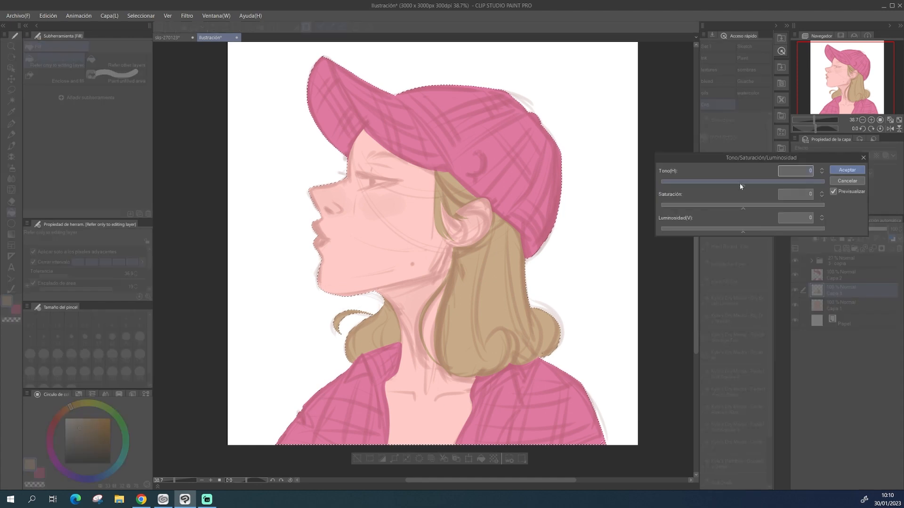
{"action": "left_click", "coordinate": [739, 182]}
{"action": "left_click", "coordinate": [766, 208]}
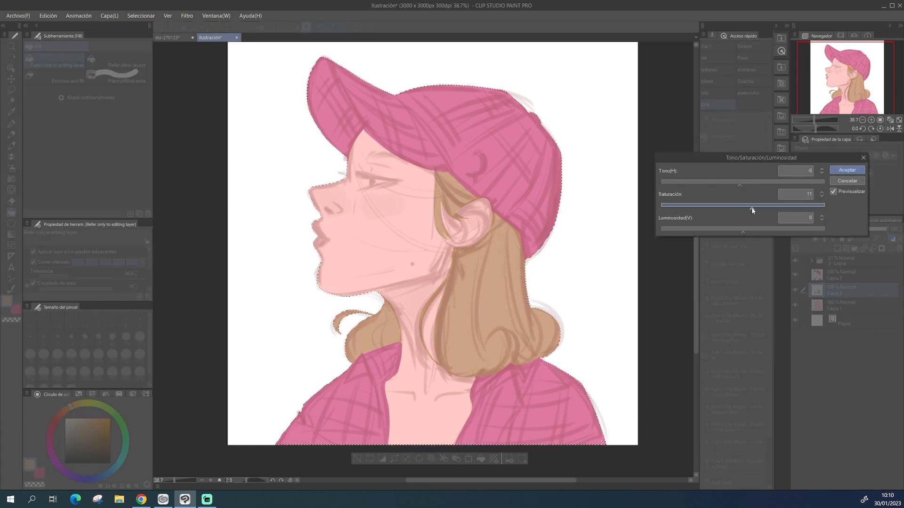
{"action": "left_click_drag", "start_coordinate": [746, 233], "coordinate": [749, 233]}
{"action": "left_click", "coordinate": [736, 187]}
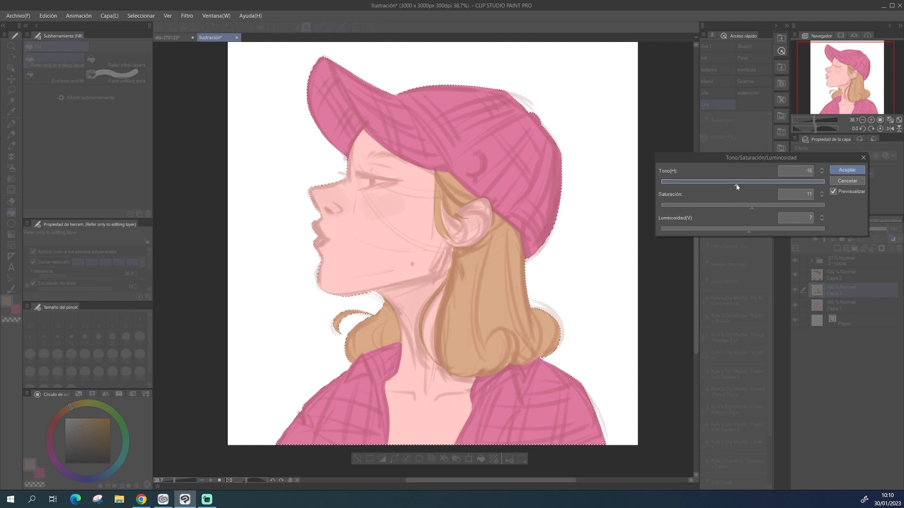
{"action": "left_click_drag", "start_coordinate": [732, 185], "coordinate": [734, 185]}
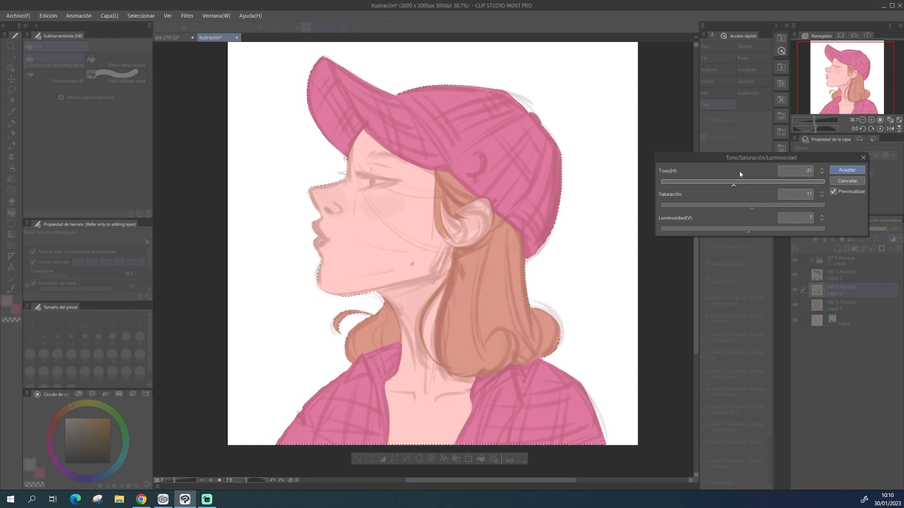
{"action": "left_click", "coordinate": [760, 207]}
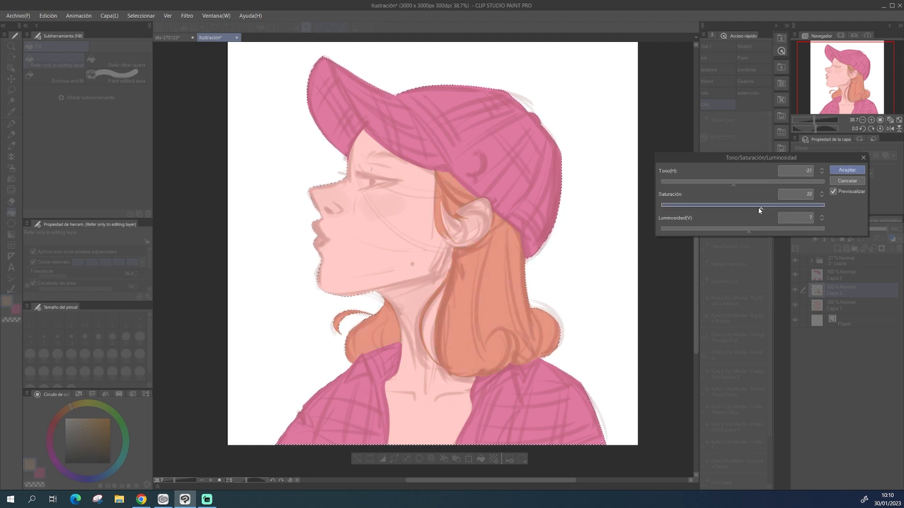
{"action": "left_click", "coordinate": [731, 185]}
{"action": "left_click", "coordinate": [748, 206]}
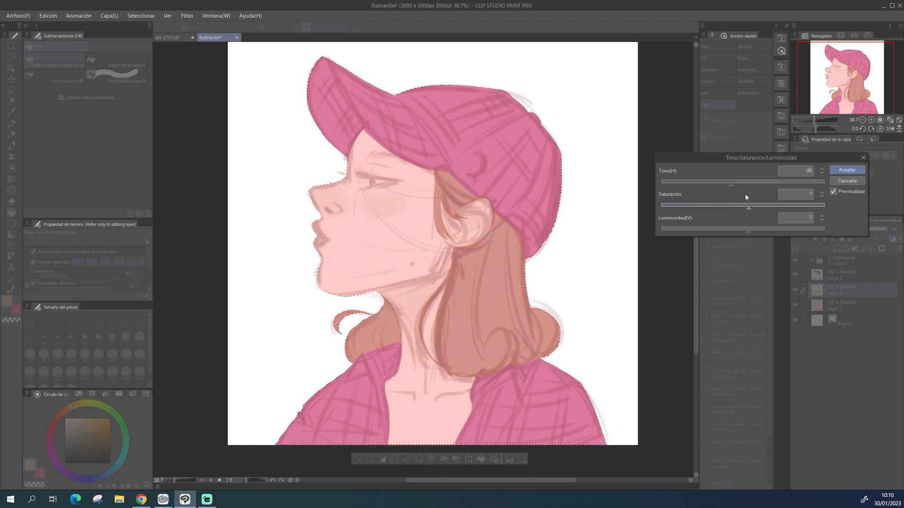
{"action": "left_click", "coordinate": [734, 184]}
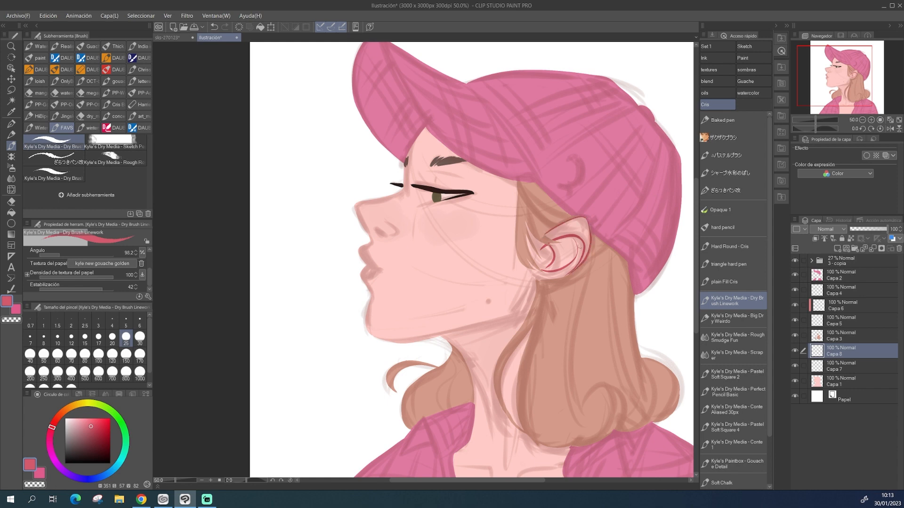
Step: Draw dark pink nose, under-eye and jawline accents on Capa 8 with the Dry Brush Linework brush at size 30
{"action": "key", "text": "bracketright"}
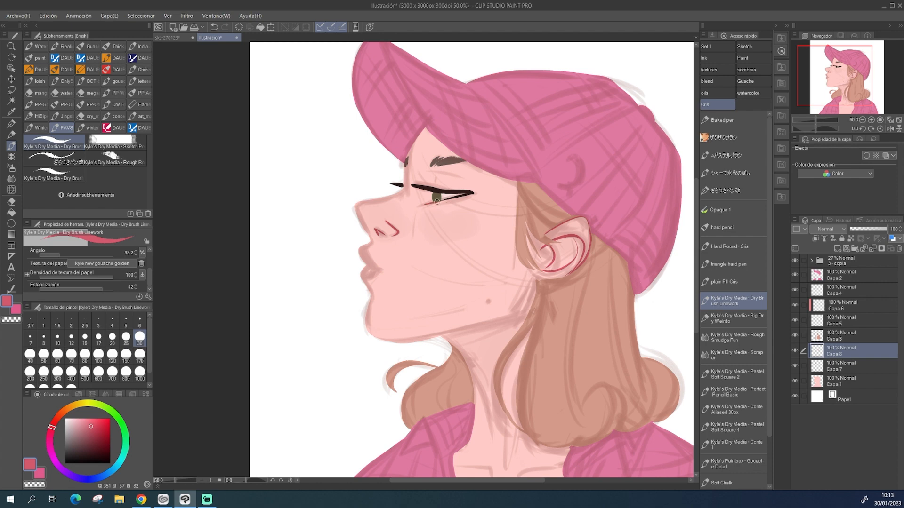
{"action": "key", "text": "ctrl+z"}
{"action": "left_click", "coordinate": [871, 121]}
{"action": "left_click_drag", "start_coordinate": [425, 190], "coordinate": [457, 181]}
{"action": "key", "text": "ctrl+z"}
{"action": "key", "text": "ctrl+z"}
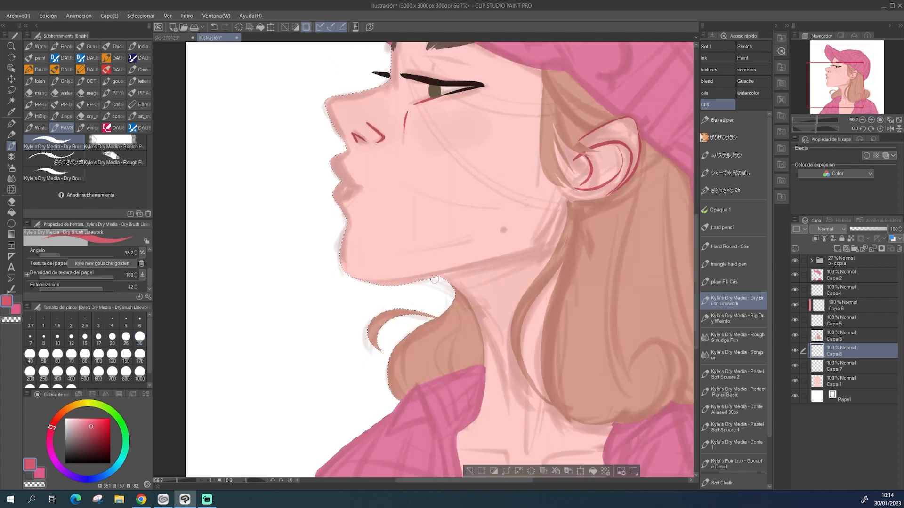
{"action": "left_click_drag", "start_coordinate": [441, 274], "coordinate": [547, 245]}
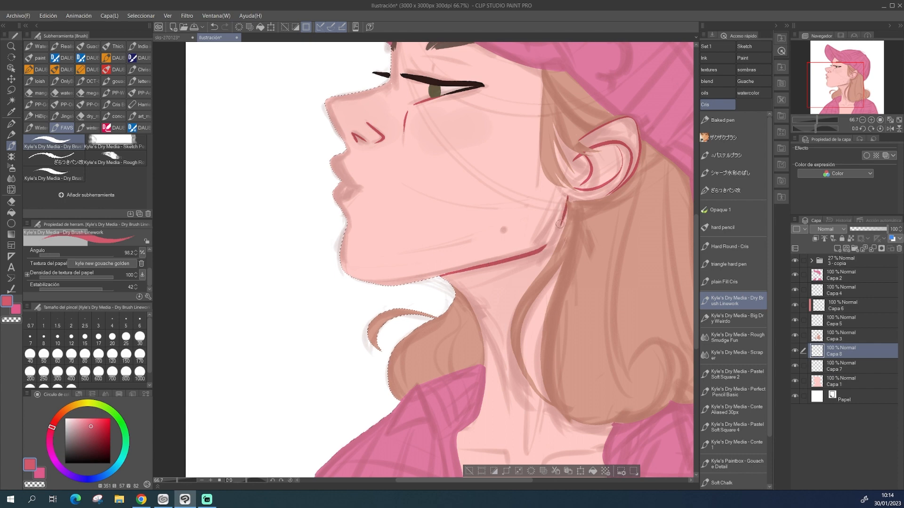
Step: Draw dark pink collarbone lines at the base of the neck between the jacket's open edges
{"action": "left_click", "coordinate": [862, 120]}
{"action": "left_click", "coordinate": [862, 121]}
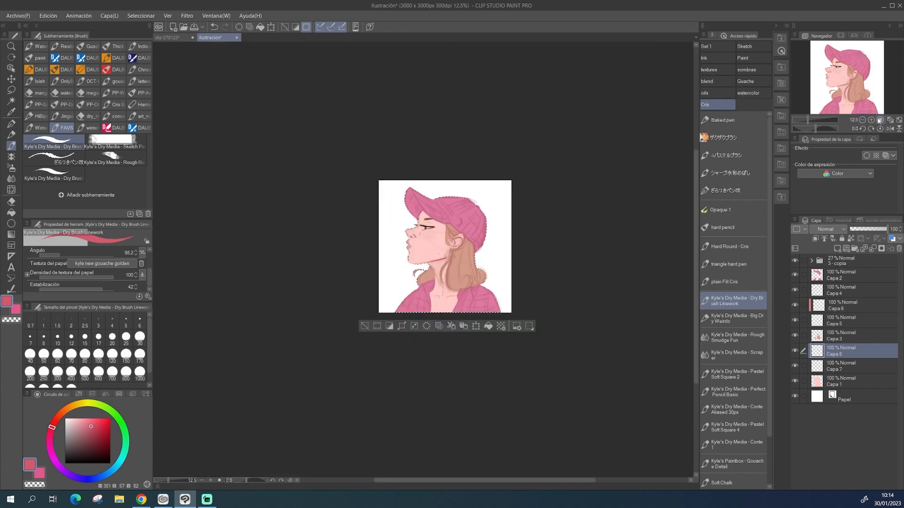
{"action": "left_click", "coordinate": [880, 120]}
{"action": "left_click", "coordinate": [862, 120]}
{"action": "mouse_move", "coordinate": [836, 85]}
{"action": "left_mouse_down"}
{"action": "mouse_move", "coordinate": [846, 89]}
{"action": "mouse_move", "coordinate": [841, 100]}
{"action": "left_mouse_up"}
{"action": "mouse_move", "coordinate": [397, 307]}
{"action": "left_mouse_down"}
{"action": "mouse_move", "coordinate": [483, 319]}
{"action": "mouse_move", "coordinate": [507, 306]}
{"action": "left_mouse_up"}
{"action": "key", "text": "ctrl+y"}
{"action": "key", "text": "ctrl+z"}
{"action": "key", "text": "ctrl+z"}
{"action": "key", "text": "ctrl+z"}
{"action": "key", "text": "u"}
{"action": "left_click_drag", "start_coordinate": [507, 306], "coordinate": [542, 300]}
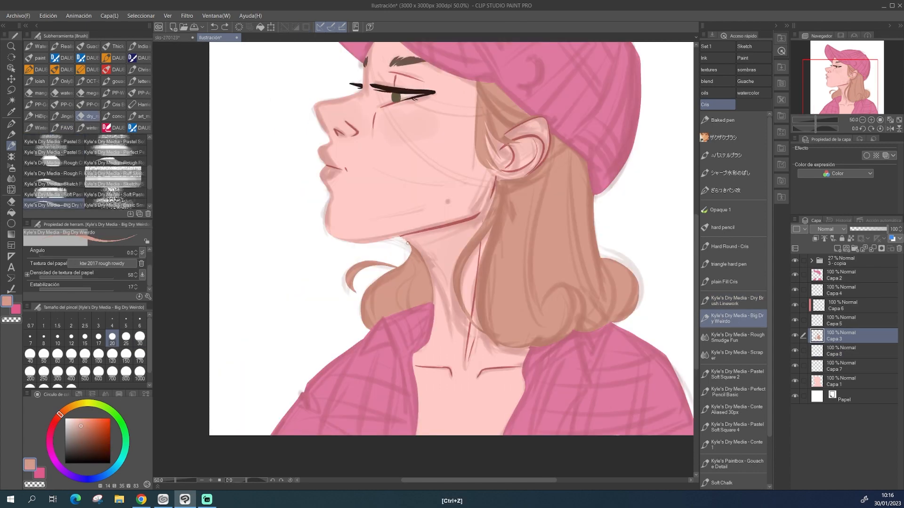
Step: Paint loose hair strands below the chin and around the front curl on Capa 3, raising the Big Dry Weirdo brush to size 40
{"action": "key", "text": "bracketright"}
{"action": "left_click_drag", "start_coordinate": [400, 238], "coordinate": [404, 255]}
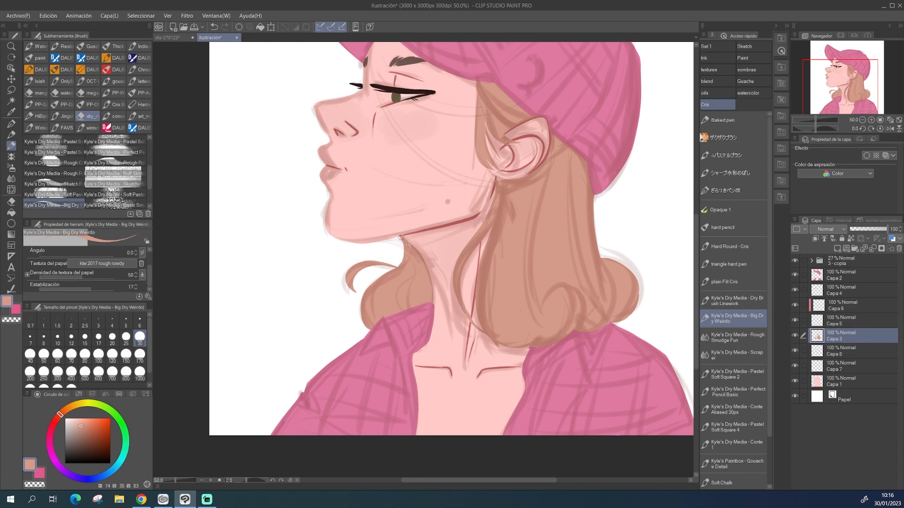
{"action": "key", "text": "bracketright"}
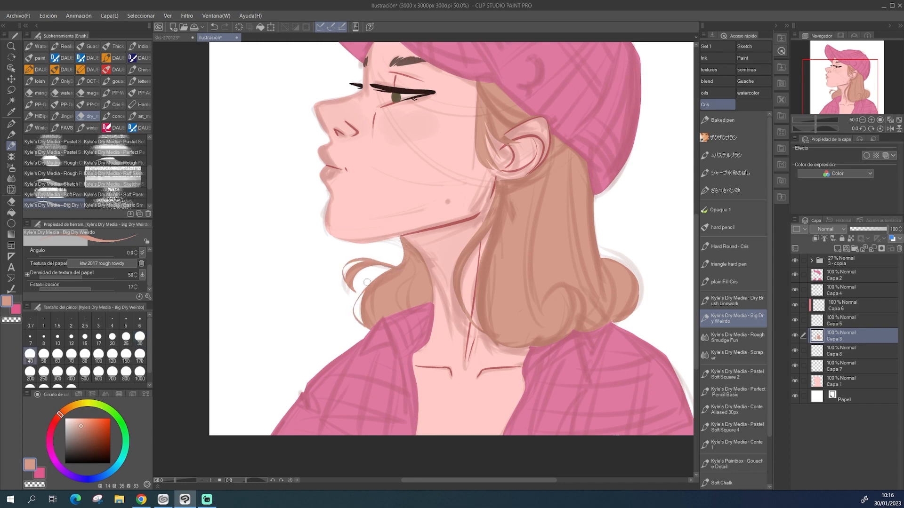
Step: Add loose strands around the back curl and along the hair beside the neck with the size-40 Big Dry Weirdo brush
{"action": "mouse_move", "coordinate": [607, 247]}
{"action": "left_mouse_down"}
{"action": "mouse_move", "coordinate": [633, 264]}
{"action": "mouse_move", "coordinate": [640, 313]}
{"action": "left_mouse_up"}
{"action": "key", "text": "ctrl+z"}
{"action": "left_click_drag", "start_coordinate": [628, 256], "coordinate": [641, 306]}
{"action": "key", "text": "ctrl+z"}
{"action": "left_click_drag", "start_coordinate": [566, 344], "coordinate": [579, 301]}
{"action": "left_click_drag", "start_coordinate": [465, 241], "coordinate": [468, 319]}
{"action": "mouse_move", "coordinate": [497, 223]}
{"action": "left_mouse_down"}
{"action": "mouse_move", "coordinate": [484, 247]}
{"action": "mouse_move", "coordinate": [506, 338]}
{"action": "left_mouse_up"}
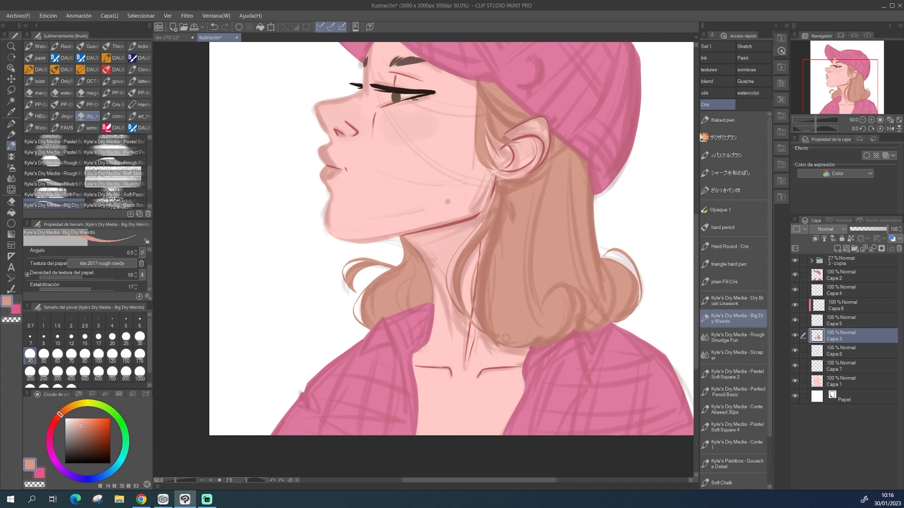
{"action": "mouse_move", "coordinate": [601, 256]}
{"action": "left_mouse_down"}
{"action": "mouse_move", "coordinate": [624, 244]}
{"action": "mouse_move", "coordinate": [632, 305]}
{"action": "mouse_move", "coordinate": [606, 263]}
{"action": "mouse_move", "coordinate": [626, 265]}
{"action": "mouse_move", "coordinate": [629, 307]}
{"action": "mouse_move", "coordinate": [622, 265]}
{"action": "mouse_move", "coordinate": [600, 261]}
{"action": "mouse_move", "coordinate": [627, 263]}
{"action": "mouse_move", "coordinate": [638, 295]}
{"action": "left_mouse_up"}
{"action": "key", "text": "ctrl+z"}
{"action": "key", "text": "ctrl+z"}
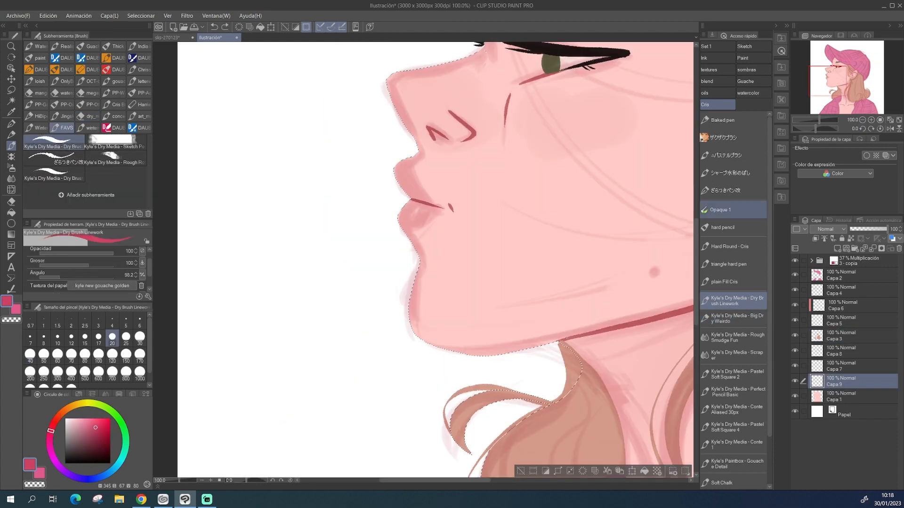
Step: Paint the lips dark pink on Capa 9, enlarging the brush to cover them
{"action": "mouse_move", "coordinate": [399, 162]}
{"action": "left_mouse_down"}
{"action": "mouse_move", "coordinate": [436, 204]}
{"action": "mouse_move", "coordinate": [431, 221]}
{"action": "mouse_move", "coordinate": [396, 170]}
{"action": "mouse_move", "coordinate": [432, 204]}
{"action": "left_mouse_up"}
{"action": "key", "text": "]"}
{"action": "key", "text": "]"}
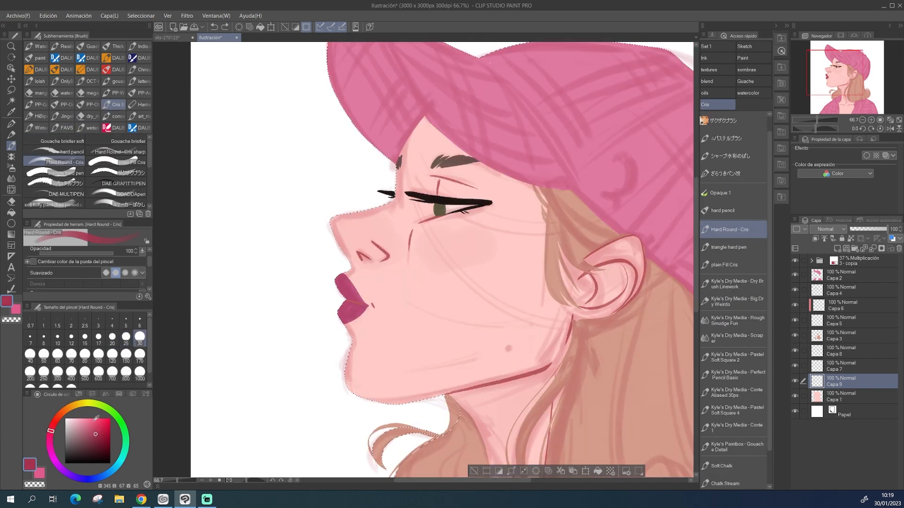
Step: Create a new layer above Capa 1, clip it to the layer below, and enlarge the Hard Round - Cris brush to size 100
{"action": "left_click", "coordinate": [843, 396]}
{"action": "left_click", "coordinate": [837, 249]}
{"action": "left_click", "coordinate": [816, 239]}
{"action": "key", "text": "]"}
{"action": "key", "text": "]"}
{"action": "key", "text": "]"}
{"action": "key", "text": "]"}
{"action": "key", "text": "]"}
{"action": "key", "text": "]"}
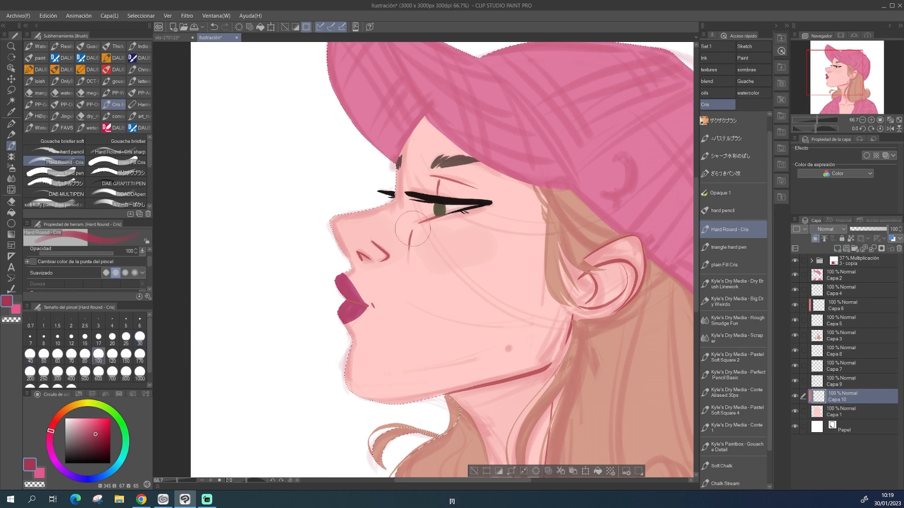
Step: Paint dark pink blush over the cheek and nose on Capa 10, and start softening its edges with the Dry Media Scraper
{"action": "mouse_move", "coordinate": [353, 217]}
{"action": "left_mouse_down"}
{"action": "mouse_move", "coordinate": [354, 247]}
{"action": "mouse_move", "coordinate": [369, 251]}
{"action": "mouse_move", "coordinate": [346, 220]}
{"action": "mouse_move", "coordinate": [360, 247]}
{"action": "mouse_move", "coordinate": [436, 254]}
{"action": "mouse_move", "coordinate": [469, 245]}
{"action": "mouse_move", "coordinate": [434, 237]}
{"action": "mouse_move", "coordinate": [423, 255]}
{"action": "mouse_move", "coordinate": [480, 232]}
{"action": "mouse_move", "coordinate": [444, 237]}
{"action": "mouse_move", "coordinate": [486, 240]}
{"action": "mouse_move", "coordinate": [471, 212]}
{"action": "mouse_move", "coordinate": [457, 280]}
{"action": "left_mouse_up"}
{"action": "key", "text": "ctrl+z"}
{"action": "left_click", "coordinate": [734, 338]}
{"action": "key", "text": "ctrl+z"}
{"action": "mouse_move", "coordinate": [406, 261]}
{"action": "left_mouse_down"}
{"action": "mouse_move", "coordinate": [434, 240]}
{"action": "mouse_move", "coordinate": [414, 250]}
{"action": "mouse_move", "coordinate": [421, 260]}
{"action": "mouse_move", "coordinate": [435, 230]}
{"action": "mouse_move", "coordinate": [408, 275]}
{"action": "mouse_move", "coordinate": [436, 273]}
{"action": "mouse_move", "coordinate": [404, 245]}
{"action": "mouse_move", "coordinate": [359, 243]}
{"action": "mouse_move", "coordinate": [368, 222]}
{"action": "mouse_move", "coordinate": [351, 211]}
{"action": "mouse_move", "coordinate": [375, 232]}
{"action": "mouse_move", "coordinate": [345, 220]}
{"action": "mouse_move", "coordinate": [375, 250]}
{"action": "mouse_move", "coordinate": [382, 199]}
{"action": "left_mouse_up"}
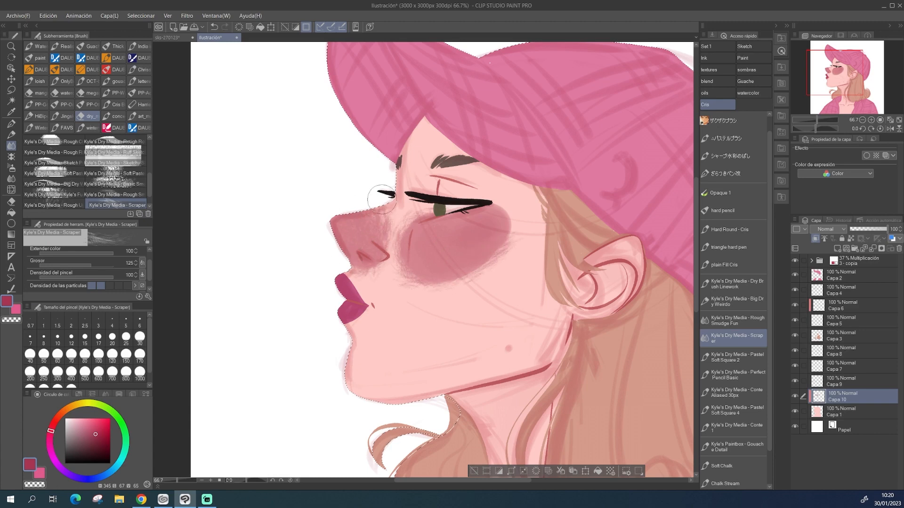
Step: Blend the blush between the cheek and nose, across the nose bridge and under the eye with the Scraper
{"action": "mouse_move", "coordinate": [416, 261]}
{"action": "left_mouse_down"}
{"action": "mouse_move", "coordinate": [509, 219]}
{"action": "mouse_move", "coordinate": [507, 231]}
{"action": "mouse_move", "coordinate": [467, 239]}
{"action": "mouse_move", "coordinate": [429, 219]}
{"action": "mouse_move", "coordinate": [393, 218]}
{"action": "mouse_move", "coordinate": [401, 248]}
{"action": "mouse_move", "coordinate": [365, 258]}
{"action": "mouse_move", "coordinate": [396, 257]}
{"action": "mouse_move", "coordinate": [393, 294]}
{"action": "mouse_move", "coordinate": [362, 270]}
{"action": "mouse_move", "coordinate": [348, 271]}
{"action": "mouse_move", "coordinate": [379, 278]}
{"action": "left_mouse_up"}
{"action": "mouse_move", "coordinate": [371, 218]}
{"action": "left_mouse_down"}
{"action": "mouse_move", "coordinate": [399, 228]}
{"action": "mouse_move", "coordinate": [417, 244]}
{"action": "left_mouse_up"}
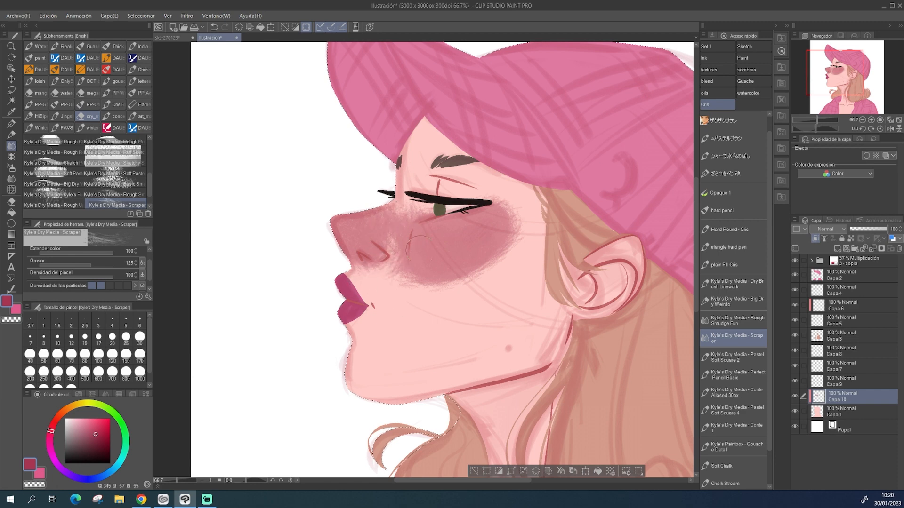
{"action": "mouse_move", "coordinate": [398, 214]}
{"action": "left_mouse_down"}
{"action": "mouse_move", "coordinate": [396, 182]}
{"action": "mouse_move", "coordinate": [414, 146]}
{"action": "left_mouse_up"}
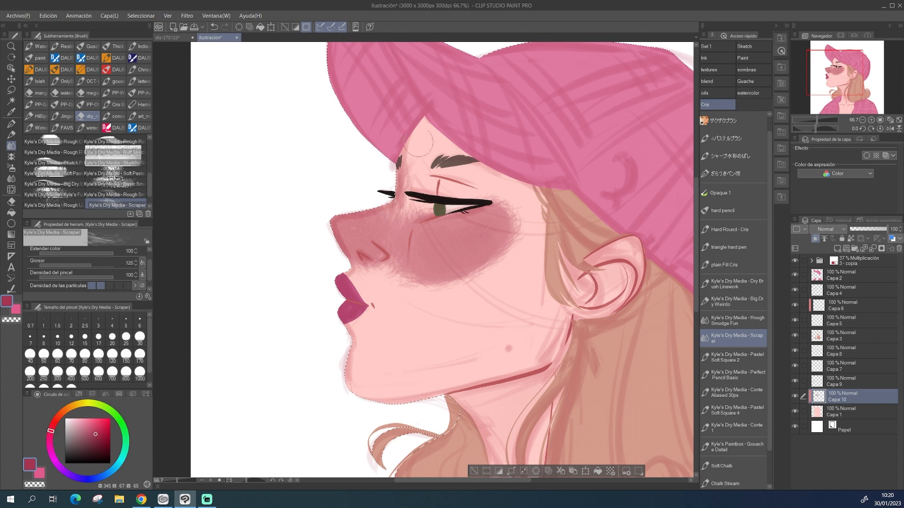
{"action": "mouse_move", "coordinate": [394, 275]}
{"action": "left_mouse_down"}
{"action": "mouse_move", "coordinate": [476, 282]}
{"action": "mouse_move", "coordinate": [442, 280]}
{"action": "left_mouse_up"}
{"action": "key", "text": "ctrl+z"}
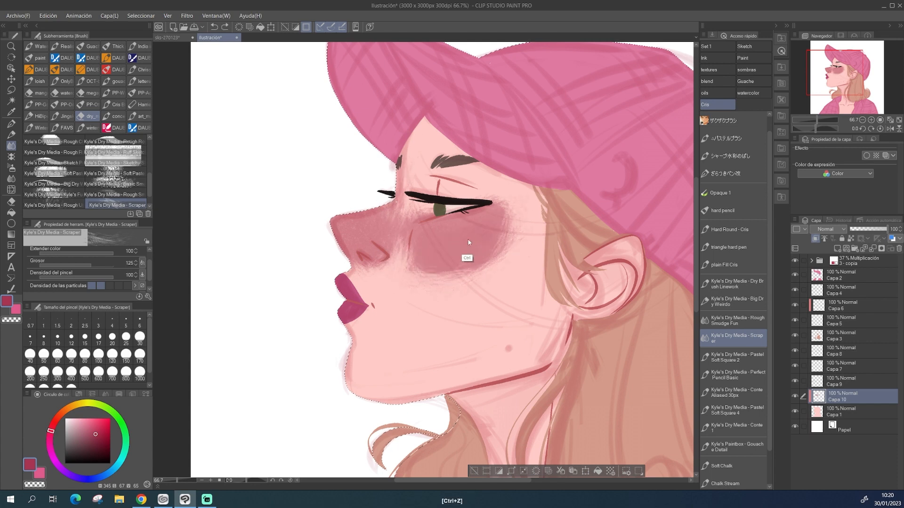
{"action": "mouse_move", "coordinate": [458, 197]}
{"action": "left_mouse_down"}
{"action": "mouse_move", "coordinate": [420, 198]}
{"action": "mouse_move", "coordinate": [418, 218]}
{"action": "left_mouse_up"}
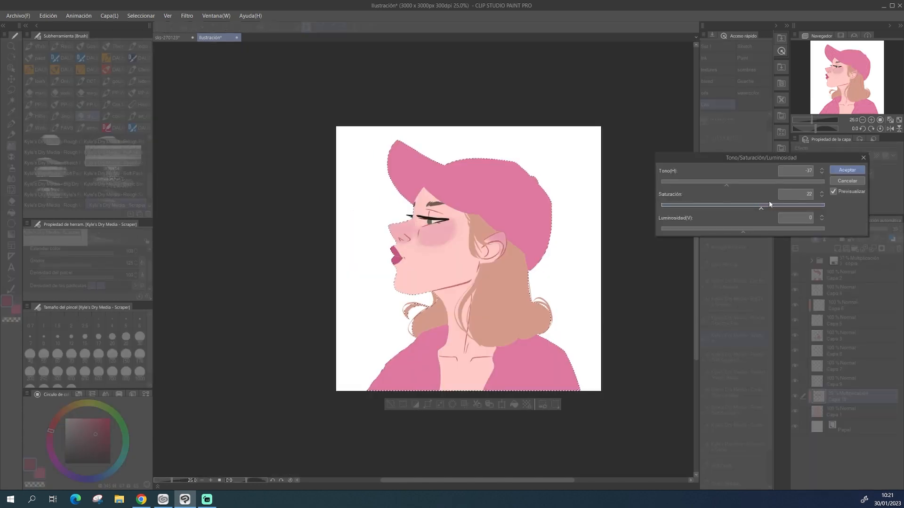
Step: Adjust the blush's hue, saturation and luminosity, raising saturation to 44 and lowering luminosity to about -30
{"action": "left_click_drag", "start_coordinate": [770, 204], "coordinate": [780, 206]}
{"action": "left_click_drag", "start_coordinate": [725, 183], "coordinate": [740, 185]}
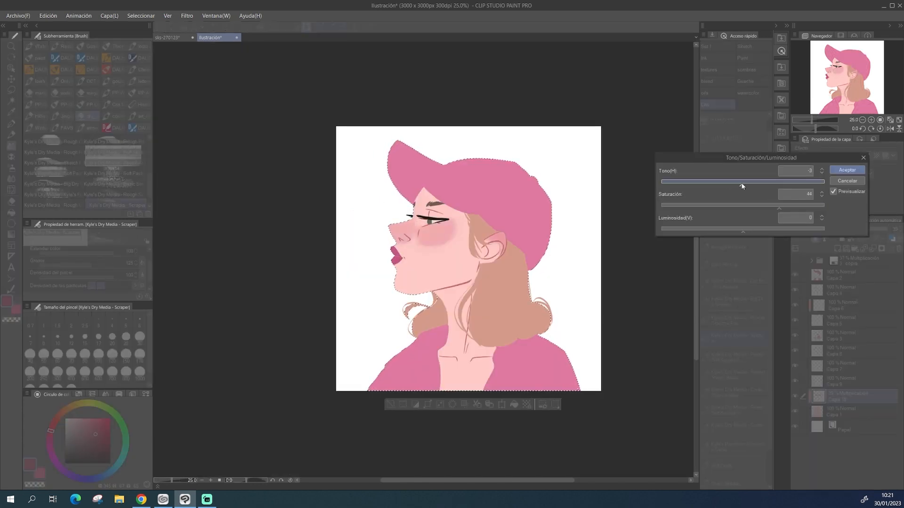
{"action": "left_click", "coordinate": [736, 229]}
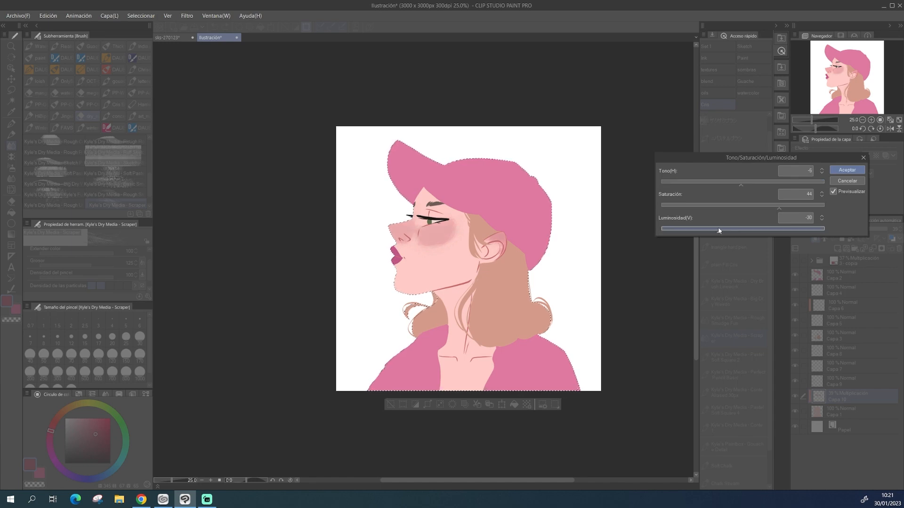
{"action": "left_click", "coordinate": [846, 169]}
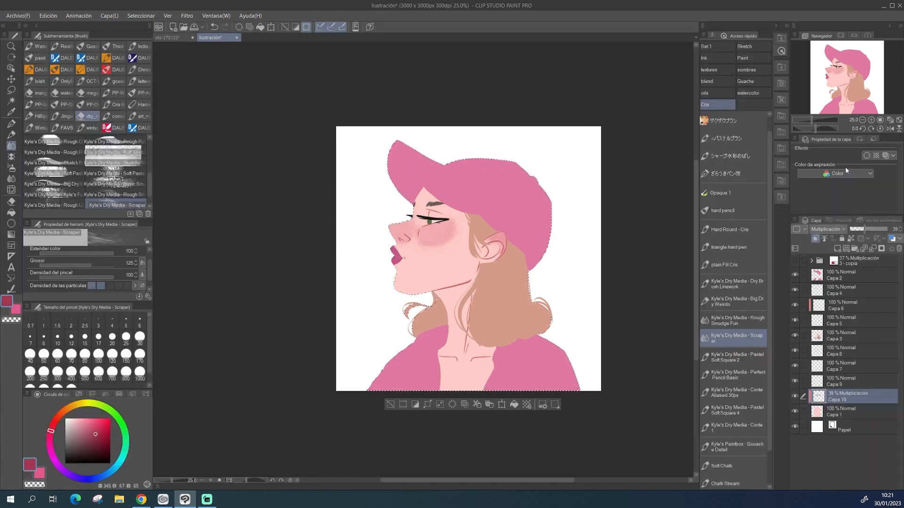
Step: Show the sketch folder and paint dark maroon shadows under the jaw, down the neck and inside the ear on Capa 11
{"action": "left_click", "coordinate": [795, 260]}
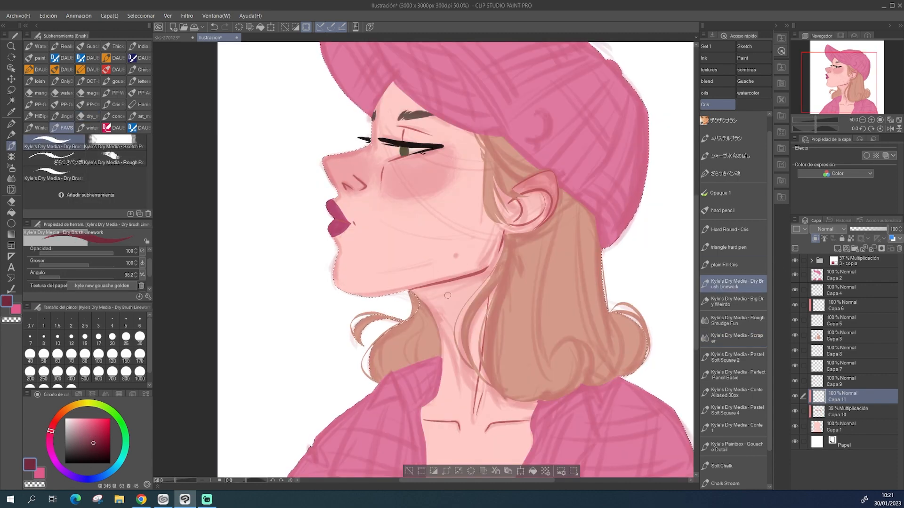
{"action": "left_click_drag", "start_coordinate": [848, 77], "coordinate": [854, 75]}
{"action": "mouse_move", "coordinate": [354, 307]}
{"action": "left_mouse_down"}
{"action": "mouse_move", "coordinate": [444, 266]}
{"action": "mouse_move", "coordinate": [422, 283]}
{"action": "mouse_move", "coordinate": [361, 297]}
{"action": "mouse_move", "coordinate": [377, 299]}
{"action": "mouse_move", "coordinate": [372, 306]}
{"action": "mouse_move", "coordinate": [392, 323]}
{"action": "mouse_move", "coordinate": [450, 254]}
{"action": "left_mouse_up"}
{"action": "key", "text": "ctrl+z"}
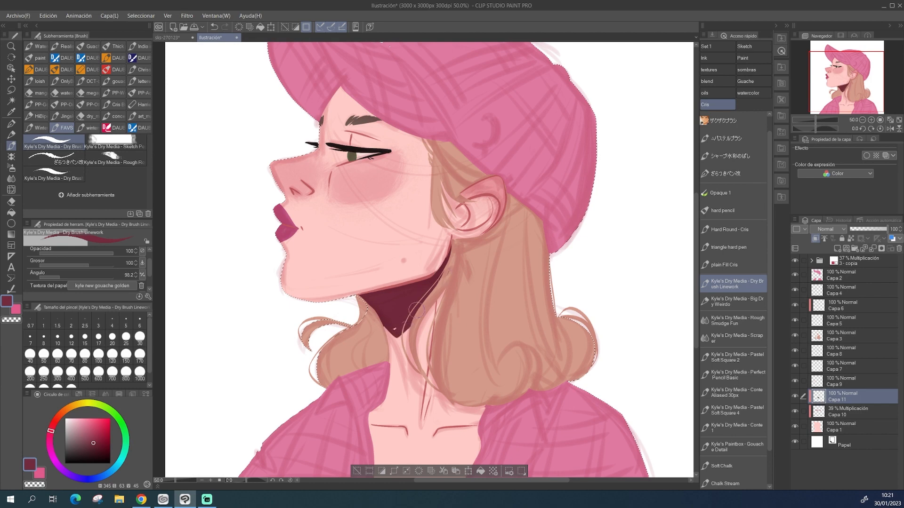
{"action": "left_click_drag", "start_coordinate": [389, 335], "coordinate": [406, 390]}
{"action": "left_click_drag", "start_coordinate": [431, 372], "coordinate": [420, 417]}
{"action": "mouse_move", "coordinate": [476, 201]}
{"action": "left_mouse_down"}
{"action": "mouse_move", "coordinate": [466, 225]}
{"action": "mouse_move", "coordinate": [484, 208]}
{"action": "left_mouse_up"}
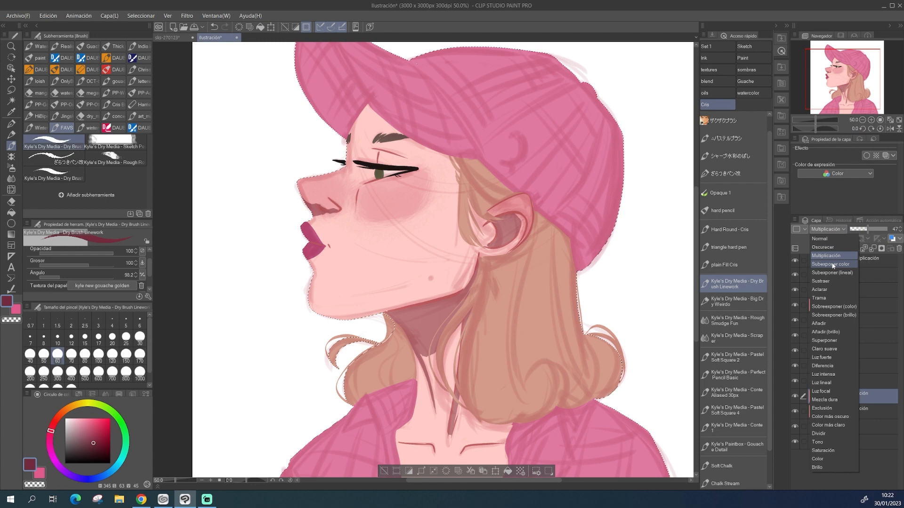
Step: Set Capa 11's blending mode to Subexponer (lineal) with 39% opacity, and hide the sketch folder
{"action": "left_click", "coordinate": [831, 264]}
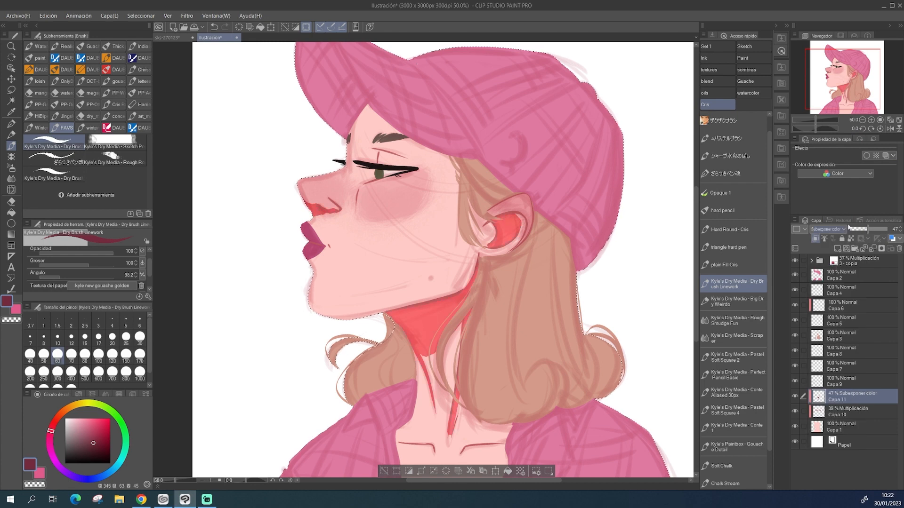
{"action": "left_click", "coordinate": [827, 229]}
{"action": "left_click", "coordinate": [833, 273]}
{"action": "left_click_drag", "start_coordinate": [866, 229], "coordinate": [864, 228]}
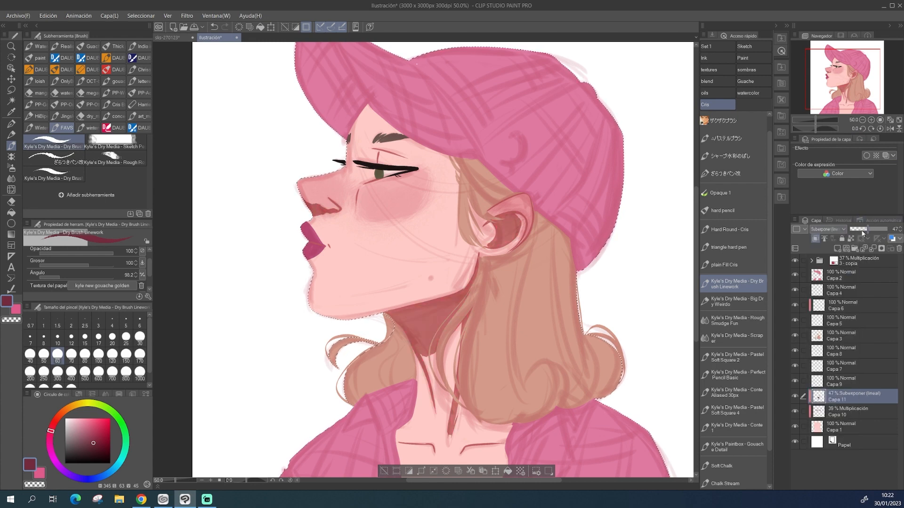
{"action": "left_click", "coordinate": [795, 260]}
Step: Extend the shadow along the neck beside the hair and down the neck muscle on Capa 11
{"action": "left_click", "coordinate": [862, 120]}
{"action": "left_click", "coordinate": [871, 119]}
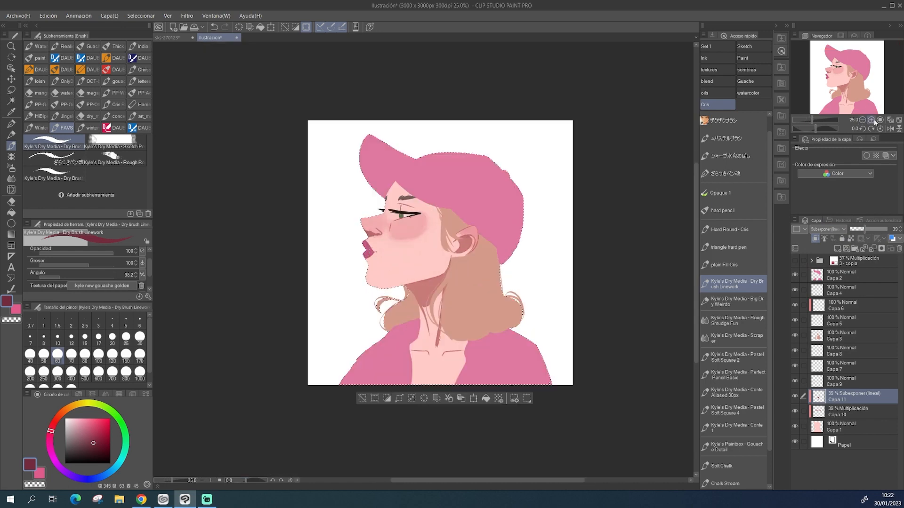
{"action": "left_click", "coordinate": [862, 120]}
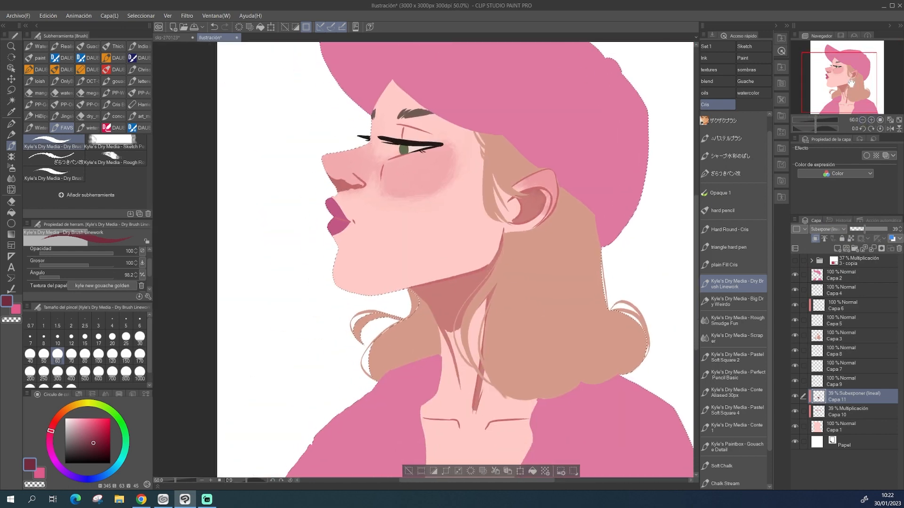
{"action": "left_click", "coordinate": [863, 120]}
{"action": "left_click", "coordinate": [872, 120]}
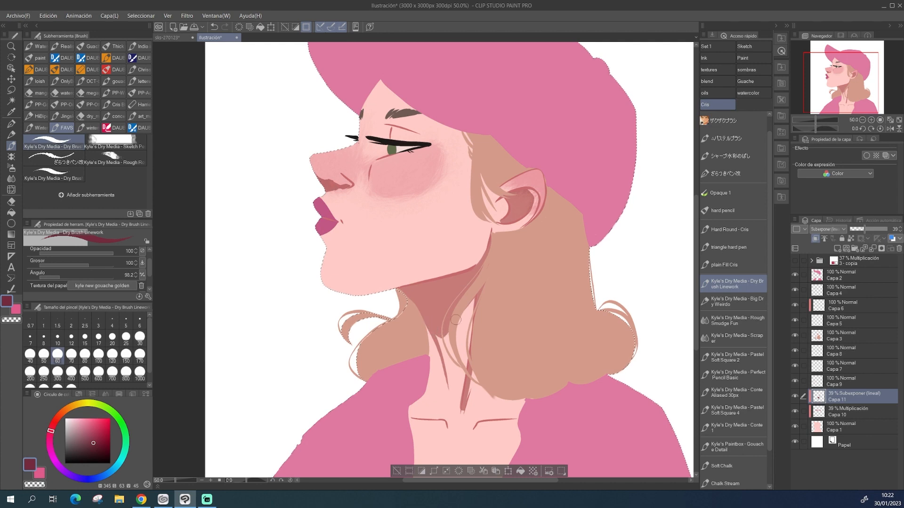
{"action": "left_click_drag", "start_coordinate": [483, 269], "coordinate": [488, 234]}
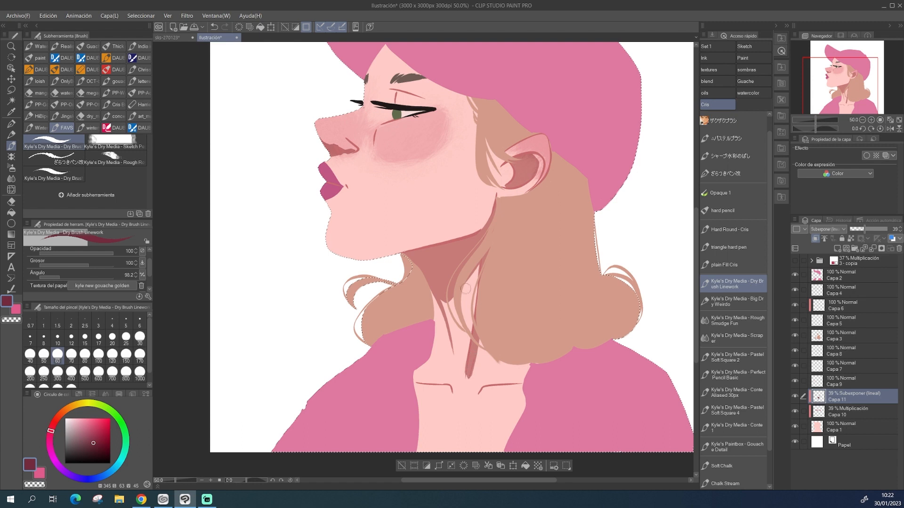
{"action": "left_click_drag", "start_coordinate": [484, 350], "coordinate": [469, 389]}
{"action": "left_click_drag", "start_coordinate": [477, 356], "coordinate": [473, 370]}
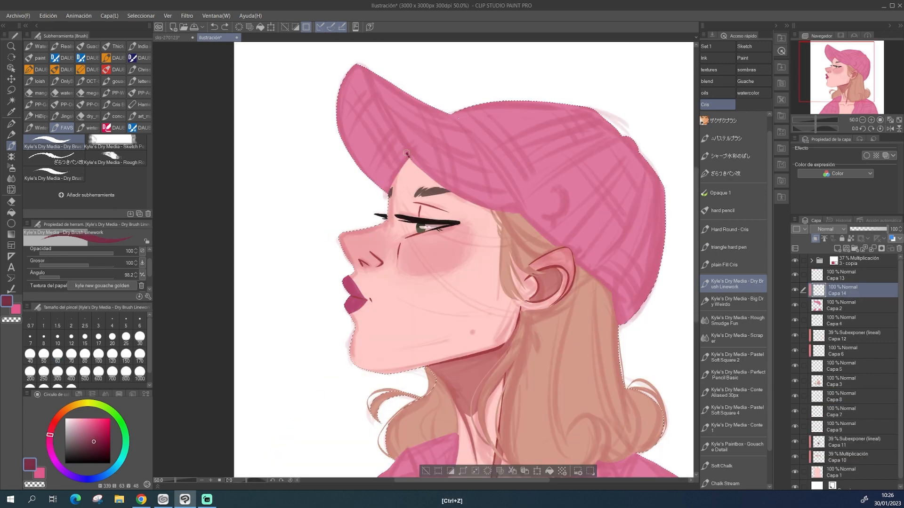
Step: Draw dark plum lines on Capa 14 for the cap's brim fold, front and back crown seams, and side and upper panel seams
{"action": "mouse_move", "coordinate": [407, 153]}
{"action": "left_mouse_down"}
{"action": "mouse_move", "coordinate": [358, 63]}
{"action": "mouse_move", "coordinate": [420, 166]}
{"action": "mouse_move", "coordinate": [361, 66]}
{"action": "left_mouse_up"}
{"action": "key", "text": "ctrl+z"}
{"action": "key", "text": "ctrl+z"}
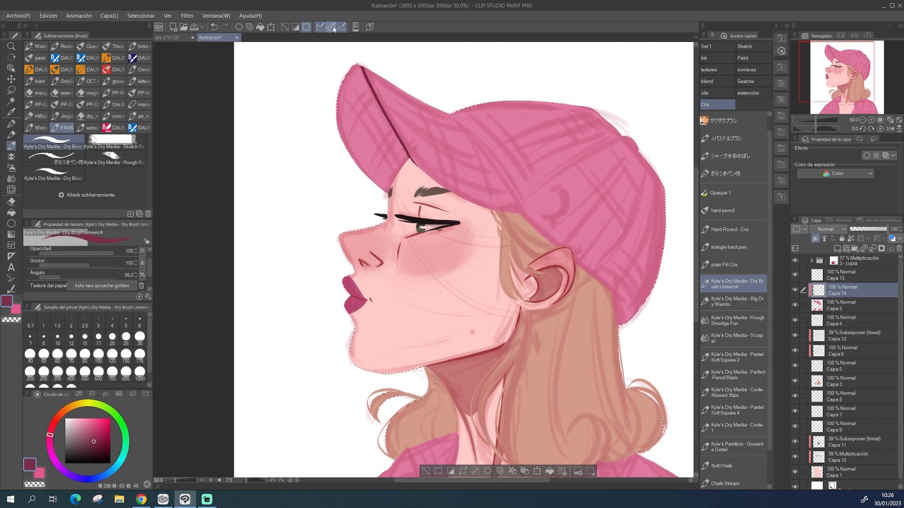
{"action": "left_click_drag", "start_coordinate": [451, 114], "coordinate": [523, 214]}
{"action": "left_click_drag", "start_coordinate": [648, 162], "coordinate": [611, 252]}
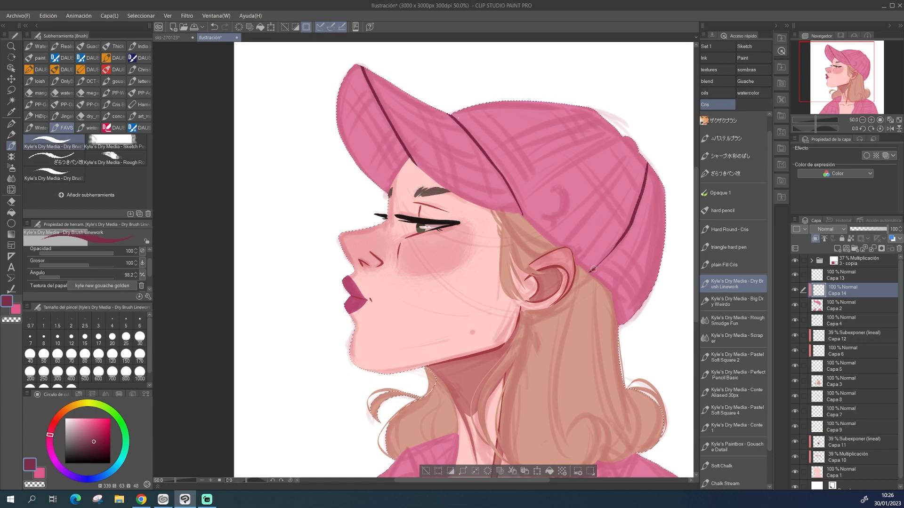
{"action": "left_click_drag", "start_coordinate": [517, 204], "coordinate": [620, 139]}
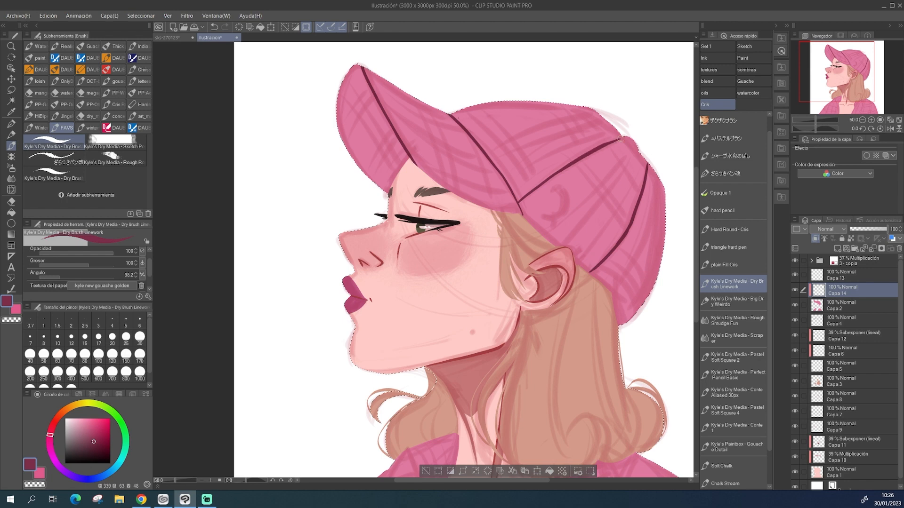
{"action": "left_click_drag", "start_coordinate": [601, 110], "coordinate": [477, 127]}
{"action": "left_click_drag", "start_coordinate": [477, 127], "coordinate": [471, 131]}
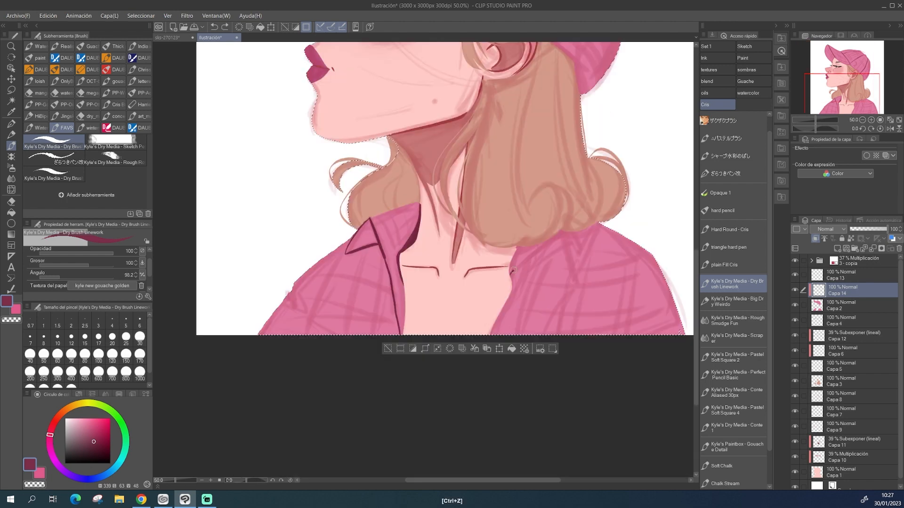
Step: Outline the shirt collar beneath the back hair and draw the fold on the front shoulder on Capa 14
{"action": "mouse_move", "coordinate": [513, 270]}
{"action": "left_mouse_down"}
{"action": "mouse_move", "coordinate": [561, 231]}
{"action": "mouse_move", "coordinate": [572, 278]}
{"action": "mouse_move", "coordinate": [601, 223]}
{"action": "left_mouse_up"}
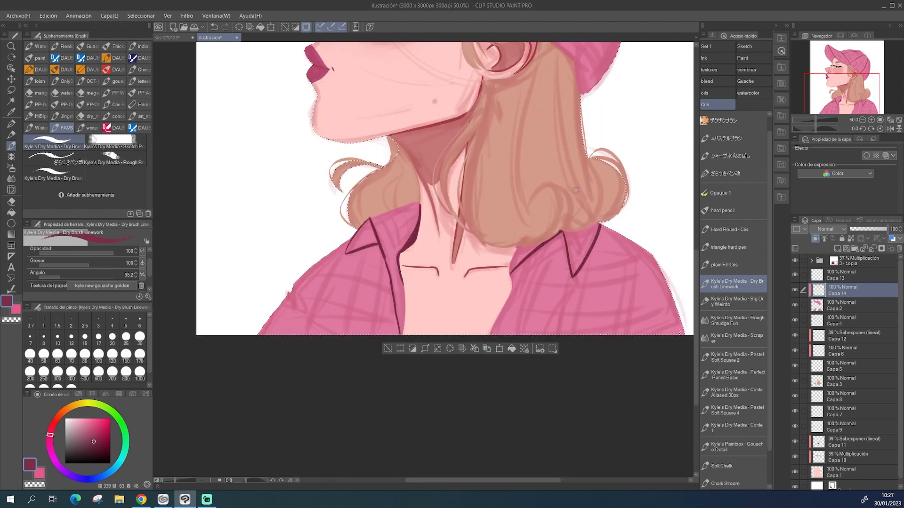
{"action": "left_click_drag", "start_coordinate": [539, 252], "coordinate": [565, 241]}
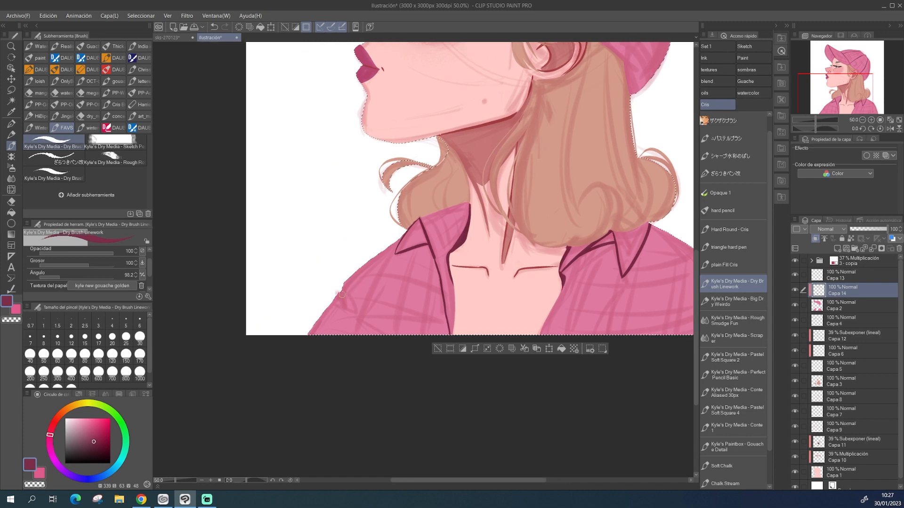
{"action": "left_click_drag", "start_coordinate": [340, 293], "coordinate": [372, 335]}
Step: Paint light peach highlight strands down the hair behind the ear on Capa 16 with the Dry Brush Linework brush
{"action": "left_click_drag", "start_coordinate": [849, 93], "coordinate": [861, 99]}
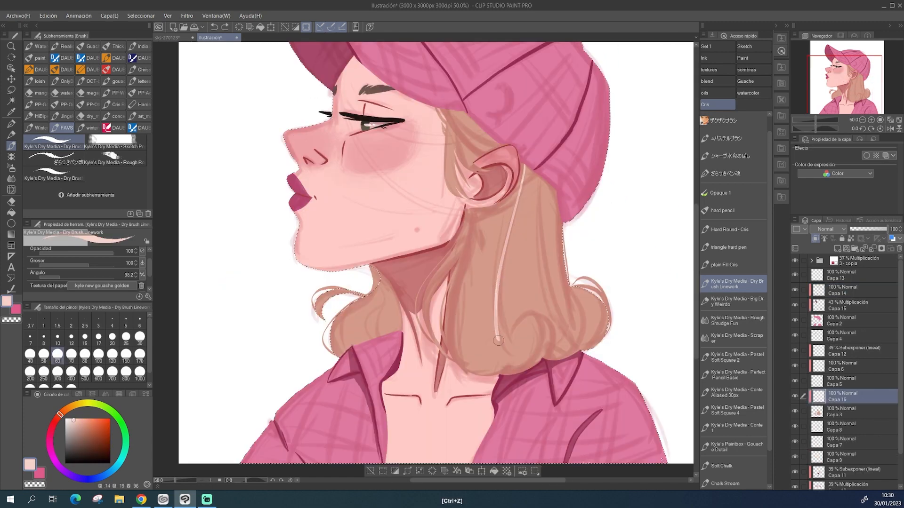
{"action": "left_click_drag", "start_coordinate": [477, 218], "coordinate": [468, 374]}
{"action": "mouse_move", "coordinate": [543, 181]}
{"action": "left_mouse_down"}
{"action": "mouse_move", "coordinate": [544, 302]}
{"action": "mouse_move", "coordinate": [560, 355]}
{"action": "left_mouse_up"}
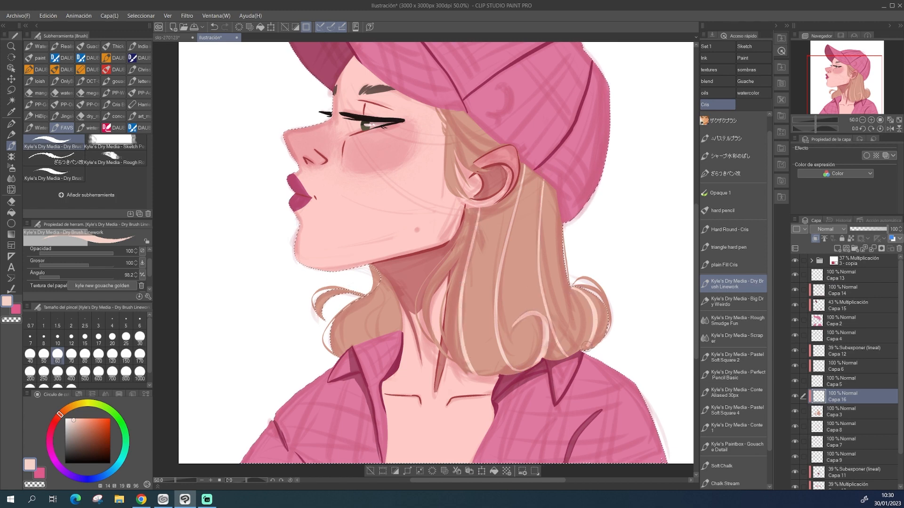
{"action": "key", "text": "ctrl+z"}
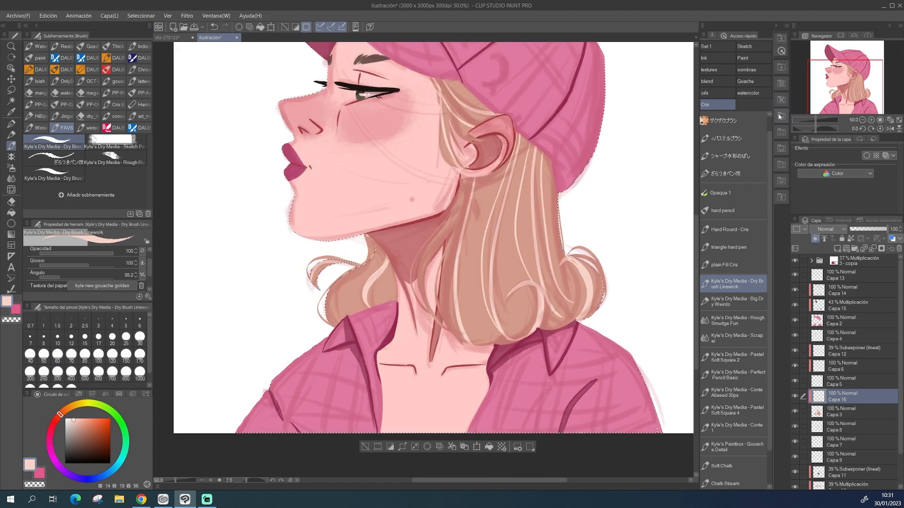
Step: Compare the Añadir and Añadir (brillo) blending modes on Capa 16, and settle on Superponer at 44% opacity
{"action": "left_click", "coordinate": [828, 229]}
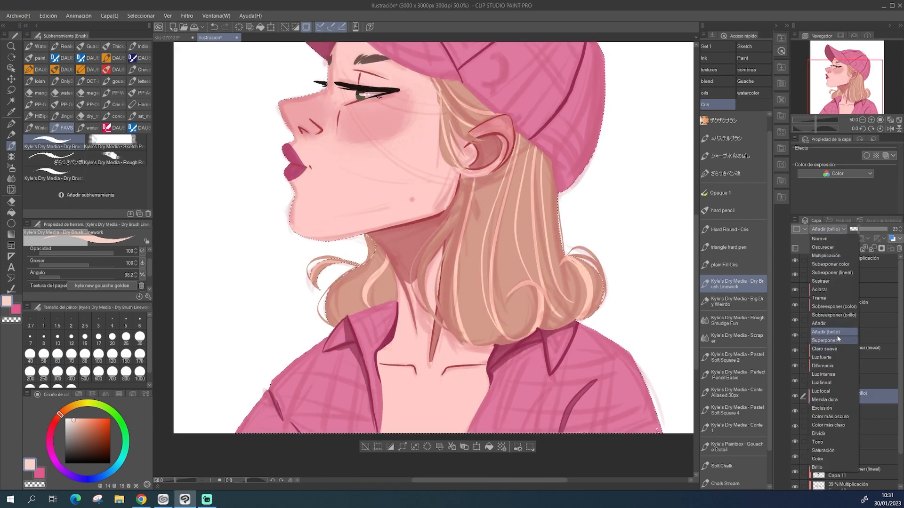
{"action": "left_click", "coordinate": [835, 324]}
{"action": "left_click", "coordinate": [865, 229]}
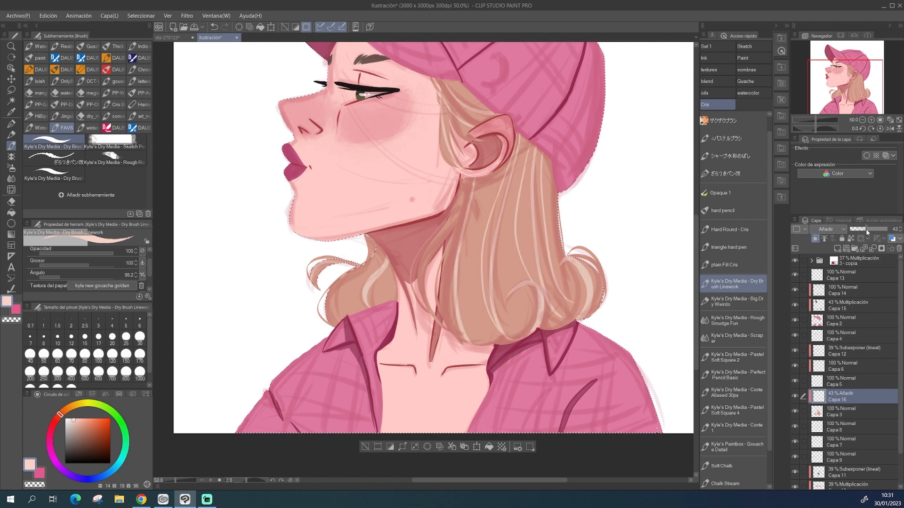
{"action": "left_click", "coordinate": [838, 229]}
{"action": "left_click", "coordinate": [826, 332]}
{"action": "left_click", "coordinate": [857, 229]}
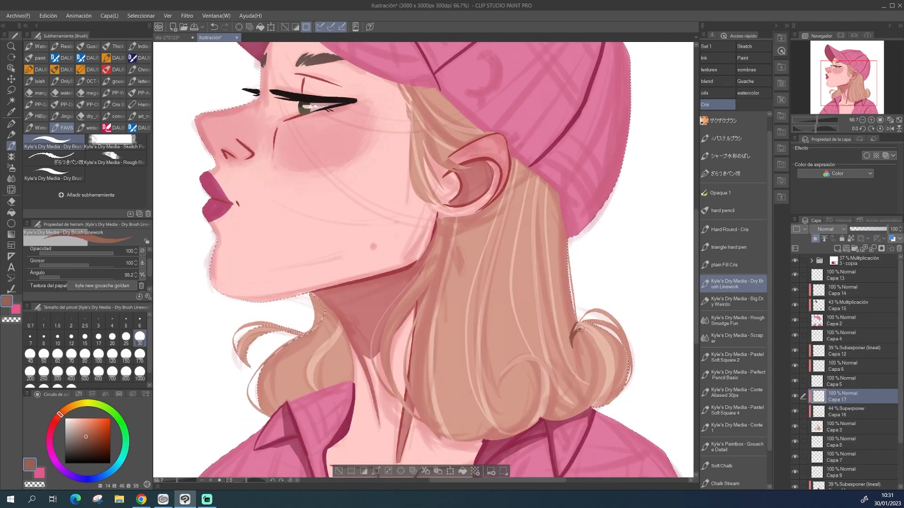
Step: Draw brown contour lines and dark inner shapes for the two back curls on Capa 17 with the size-30 Dry Brush Linework brush
{"action": "mouse_move", "coordinate": [581, 328]}
{"action": "left_mouse_down"}
{"action": "mouse_move", "coordinate": [603, 377]}
{"action": "mouse_move", "coordinate": [550, 415]}
{"action": "left_mouse_up"}
{"action": "mouse_move", "coordinate": [498, 386]}
{"action": "left_mouse_down"}
{"action": "mouse_move", "coordinate": [509, 359]}
{"action": "mouse_move", "coordinate": [537, 356]}
{"action": "left_mouse_up"}
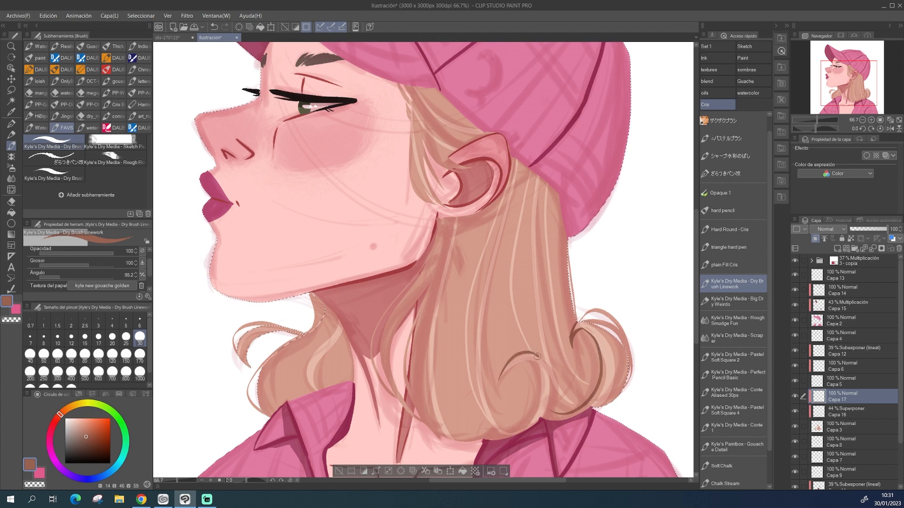
{"action": "scroll", "coordinate": [580, 232], "scroll_direction": "down", "scroll_amount": 3}
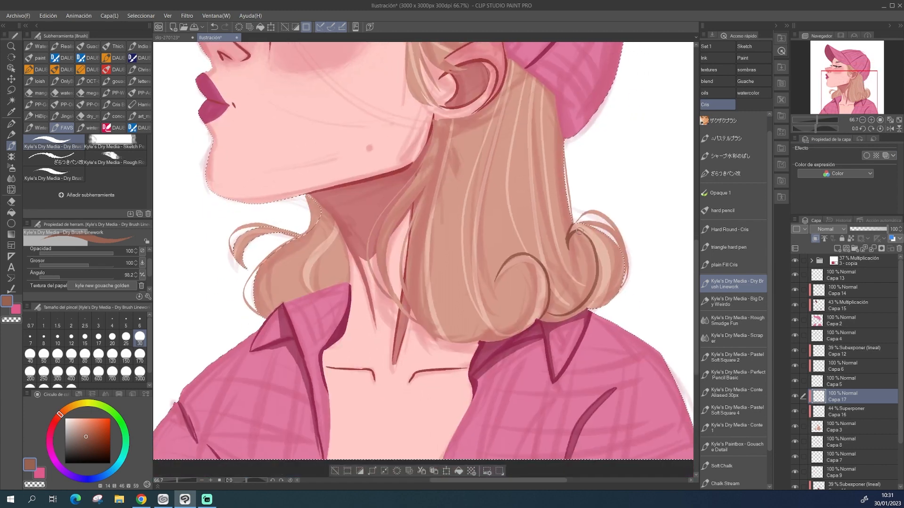
{"action": "key", "text": "ctrl+z"}
{"action": "left_click_drag", "start_coordinate": [590, 249], "coordinate": [577, 242]}
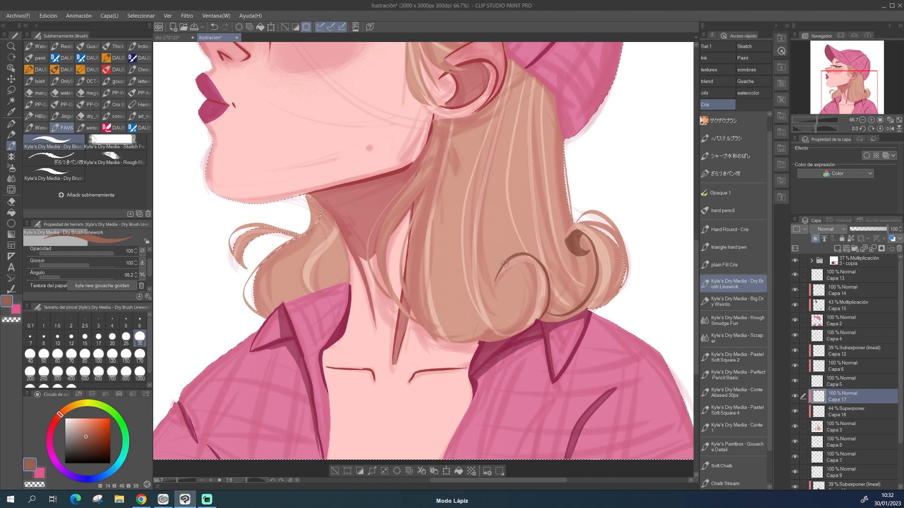
{"action": "mouse_move", "coordinate": [518, 271]}
{"action": "left_mouse_down"}
{"action": "mouse_move", "coordinate": [512, 294]}
{"action": "mouse_move", "coordinate": [498, 277]}
{"action": "left_mouse_up"}
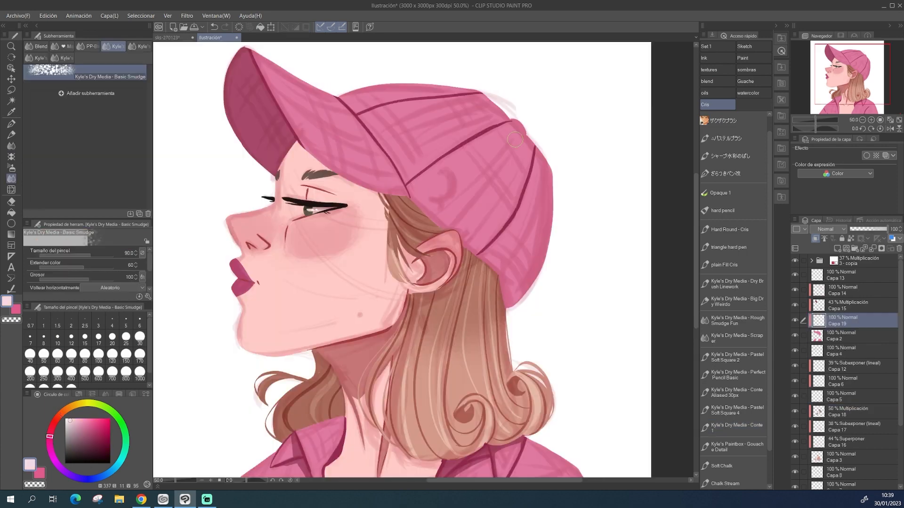
Step: Paint pale pink stripes along the cap's crown panels on Capa 19 with the size-60 Dry Brush Linework brush
{"action": "left_click", "coordinate": [757, 286]}
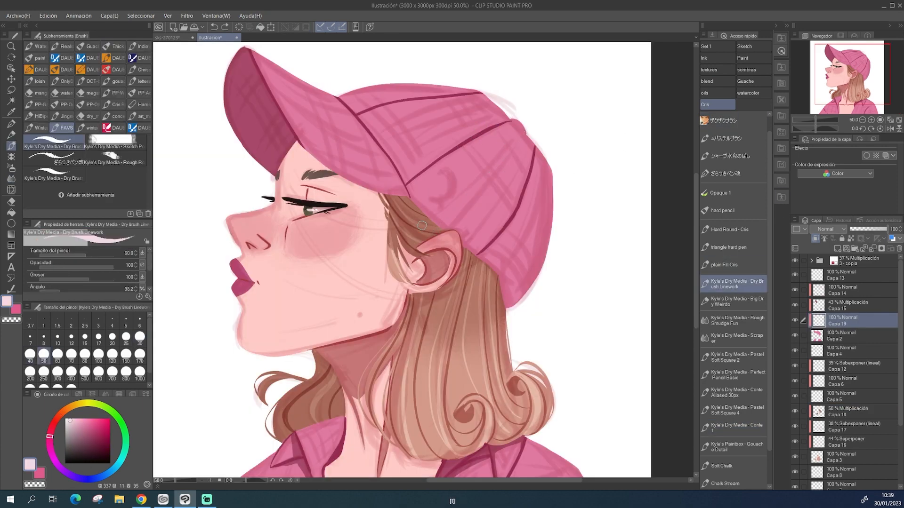
{"action": "key", "text": "bracketright"}
{"action": "left_click_drag", "start_coordinate": [431, 220], "coordinate": [526, 125]}
{"action": "left_click_drag", "start_coordinate": [447, 220], "coordinate": [531, 118]}
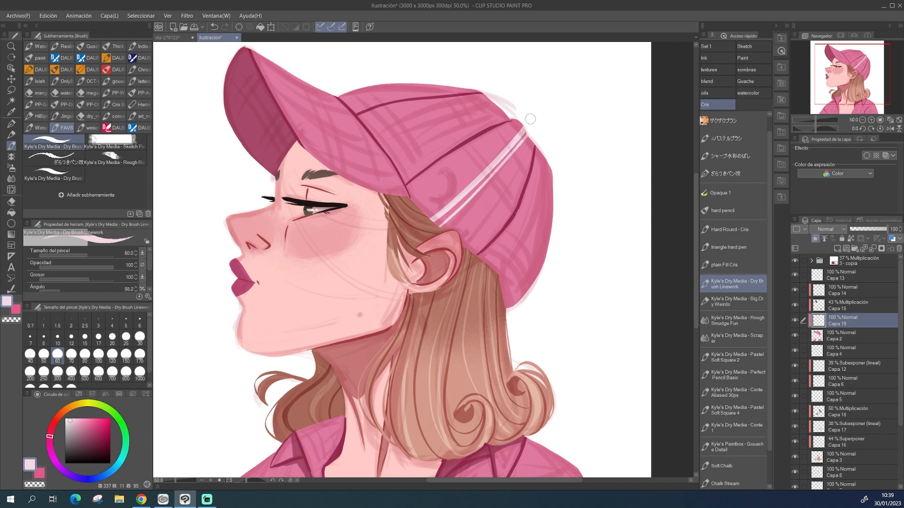
{"action": "left_click_drag", "start_coordinate": [419, 216], "coordinate": [488, 153]}
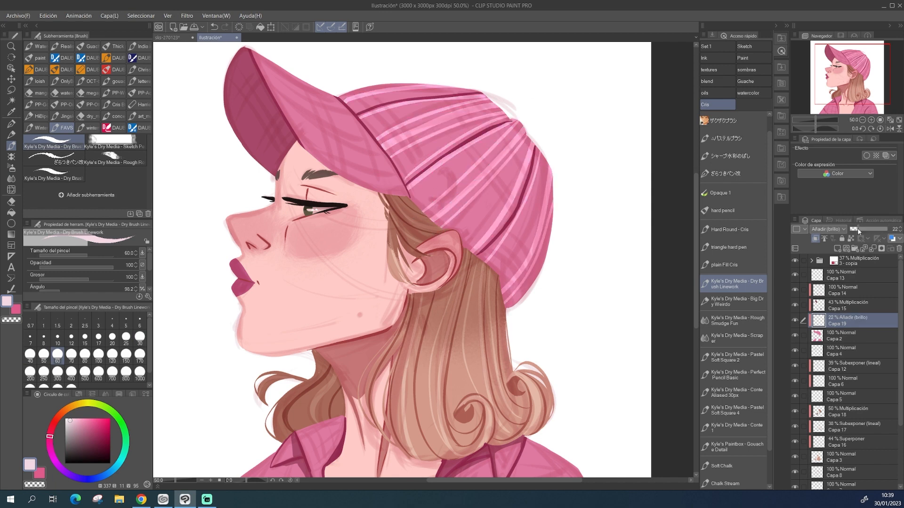
Step: Lower Capa 19's opacity to 21% and paint crossing plaid stripes over the cap with the brush at size 80
{"action": "left_click_drag", "start_coordinate": [857, 228], "coordinate": [857, 230]}
{"action": "left_click_drag", "start_coordinate": [859, 83], "coordinate": [847, 76]}
{"action": "key", "text": "bracketright"}
{"action": "key", "text": "bracketright"}
{"action": "key", "text": "bracketright"}
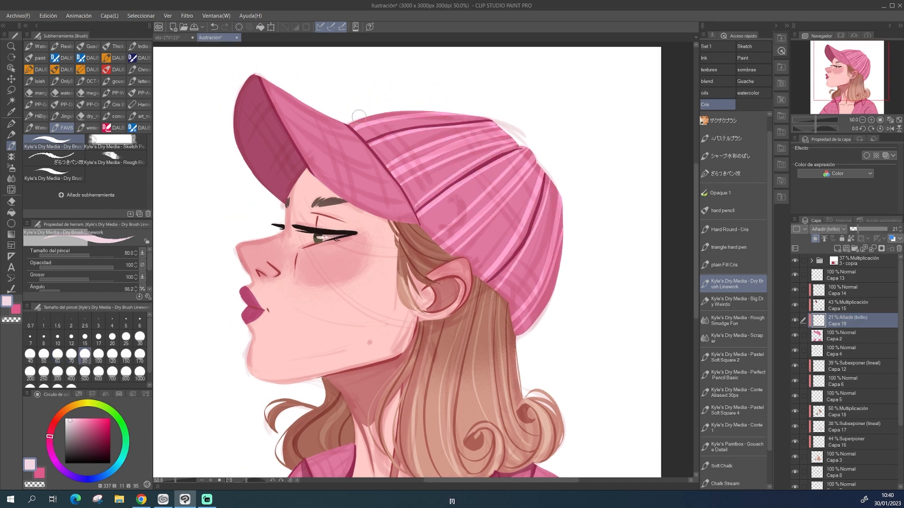
{"action": "key", "text": "ctrl+z"}
{"action": "left_click_drag", "start_coordinate": [372, 126], "coordinate": [546, 320]}
{"action": "mouse_move", "coordinate": [381, 98]}
{"action": "left_mouse_down"}
{"action": "mouse_move", "coordinate": [479, 193]}
{"action": "mouse_move", "coordinate": [560, 301]}
{"action": "left_mouse_up"}
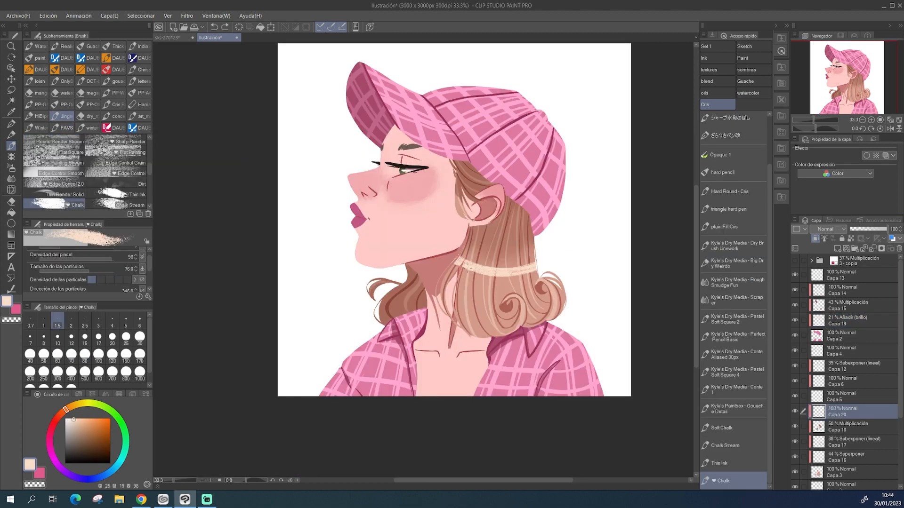
Step: Build up a cream highlight band across the middle of the back hair on Capa 20 with the Chalk brush
{"action": "left_click_drag", "start_coordinate": [468, 267], "coordinate": [453, 266]}
{"action": "key", "text": "bracketright"}
{"action": "key", "text": "bracketright"}
{"action": "key", "text": "bracketright"}
{"action": "mouse_move", "coordinate": [536, 260]}
{"action": "left_mouse_down"}
{"action": "mouse_move", "coordinate": [487, 263]}
{"action": "mouse_move", "coordinate": [537, 274]}
{"action": "left_mouse_up"}
{"action": "key", "text": "bracketright"}
{"action": "left_click_drag", "start_coordinate": [462, 254], "coordinate": [486, 262]}
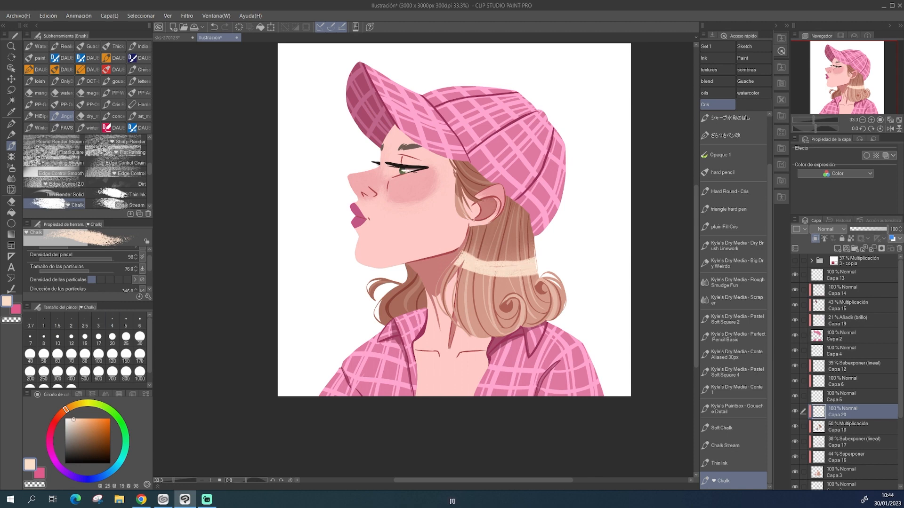
Step: Paint cream highlights on the curls and lower hair at brush size 5, and set Capa 20 to Superponer at 54% opacity
{"action": "key", "text": "bracketright"}
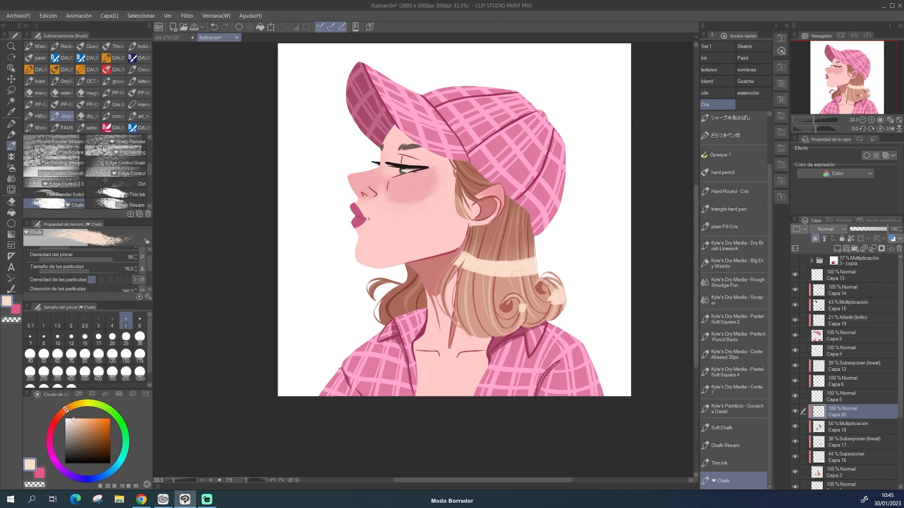
{"action": "left_click_drag", "start_coordinate": [565, 284], "coordinate": [565, 302]}
{"action": "left_click_drag", "start_coordinate": [443, 305], "coordinate": [500, 320]}
{"action": "left_click_drag", "start_coordinate": [454, 312], "coordinate": [481, 315]}
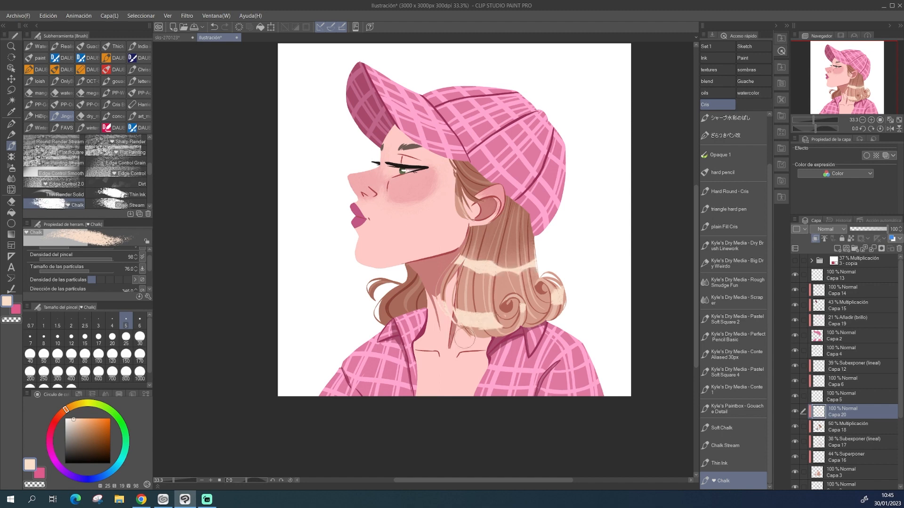
{"action": "left_click_drag", "start_coordinate": [465, 335], "coordinate": [491, 330]}
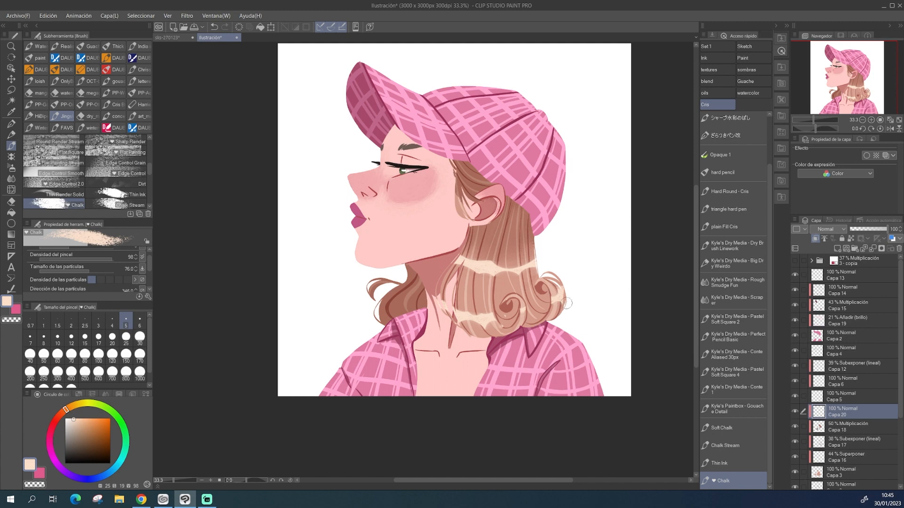
{"action": "left_click", "coordinate": [844, 342]}
{"action": "left_click_drag", "start_coordinate": [866, 230], "coordinate": [871, 231]}
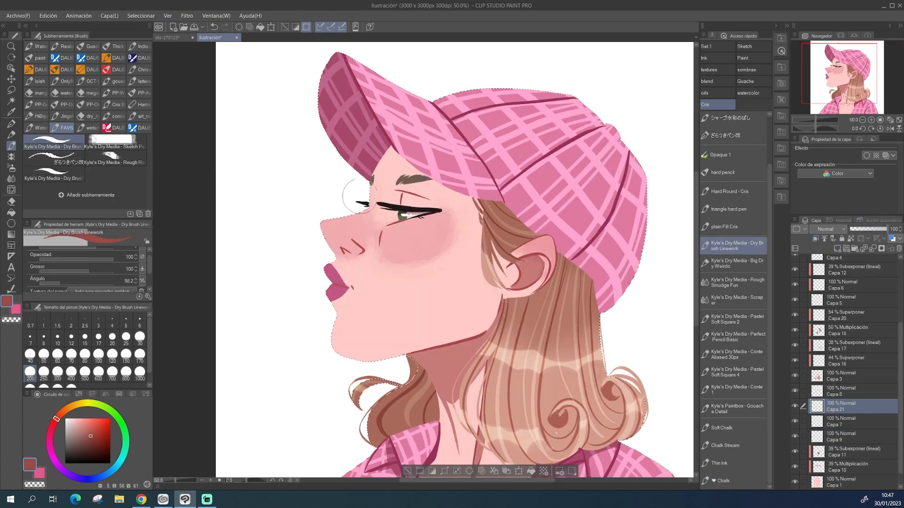
Step: Paint a reddish cap shadow over the forehead and eye on Capa 21, and cover it with a Night purple sky gradient
{"action": "mouse_move", "coordinate": [421, 208]}
{"action": "left_mouse_down"}
{"action": "mouse_move", "coordinate": [463, 219]}
{"action": "mouse_move", "coordinate": [501, 210]}
{"action": "mouse_move", "coordinate": [430, 199]}
{"action": "mouse_move", "coordinate": [387, 145]}
{"action": "mouse_move", "coordinate": [417, 161]}
{"action": "mouse_move", "coordinate": [429, 185]}
{"action": "mouse_move", "coordinate": [463, 188]}
{"action": "left_mouse_up"}
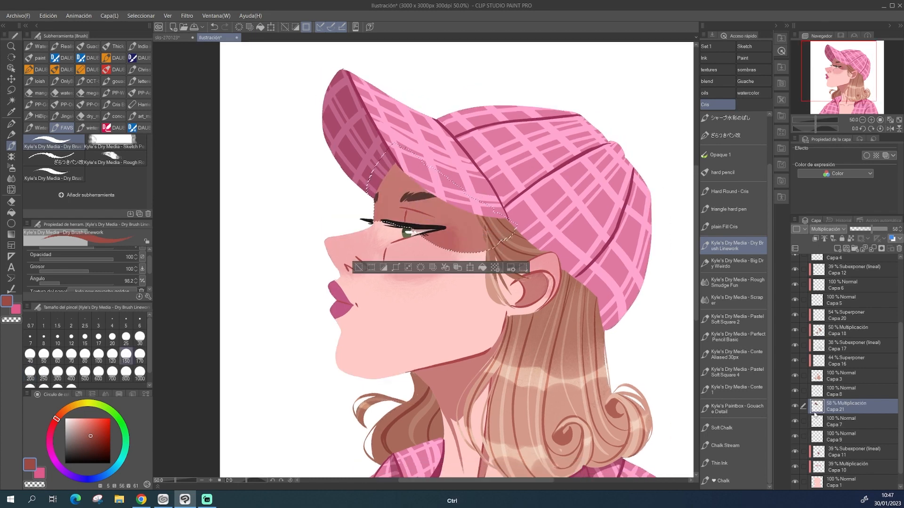
{"action": "left_click", "coordinate": [837, 248]}
{"action": "left_click", "coordinate": [11, 234]}
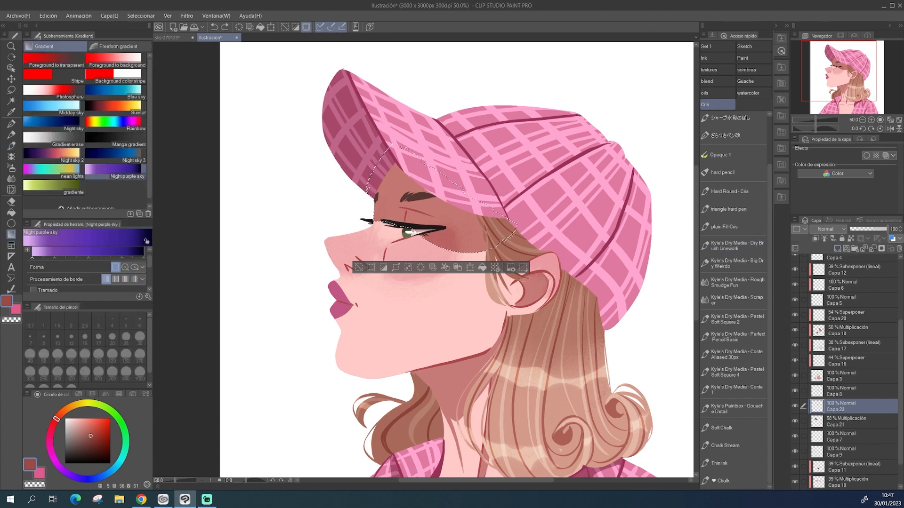
{"action": "left_click_drag", "start_coordinate": [379, 221], "coordinate": [445, 176]}
{"action": "key", "text": "ctrl+z"}
{"action": "left_click_drag", "start_coordinate": [403, 236], "coordinate": [447, 158]}
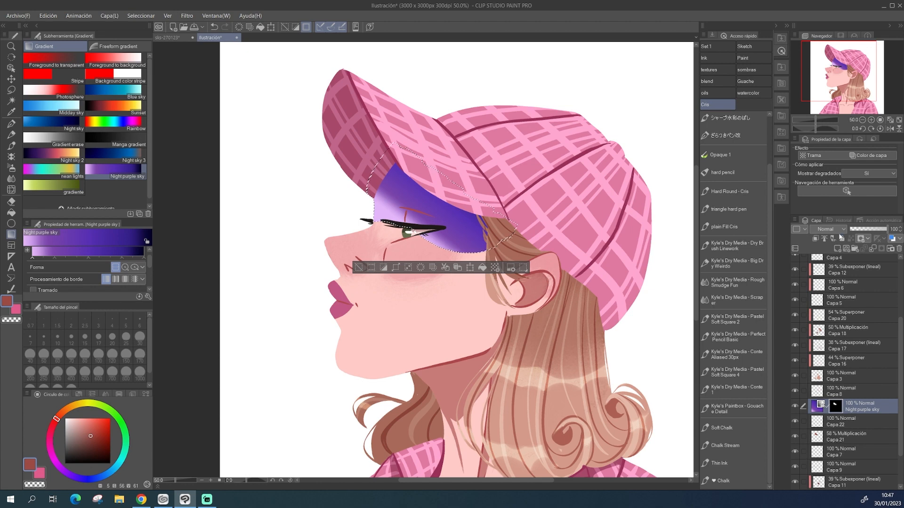
Step: Set the face shadow's gradient layer to Multiplicación and reduce its opacity to 18%
{"action": "left_click", "coordinate": [827, 229]}
{"action": "left_click", "coordinate": [829, 254]}
{"action": "left_click", "coordinate": [859, 230]}
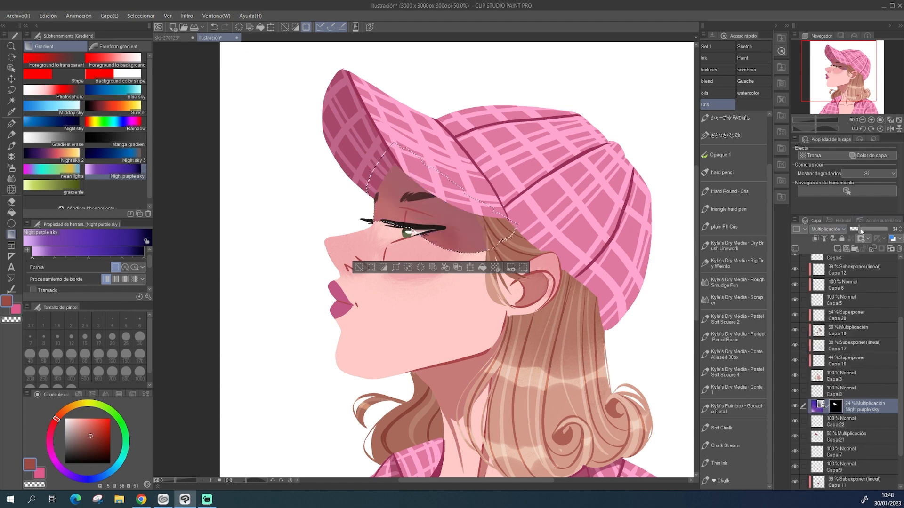
{"action": "left_click", "coordinate": [861, 231]}
{"action": "left_click", "coordinate": [857, 230]}
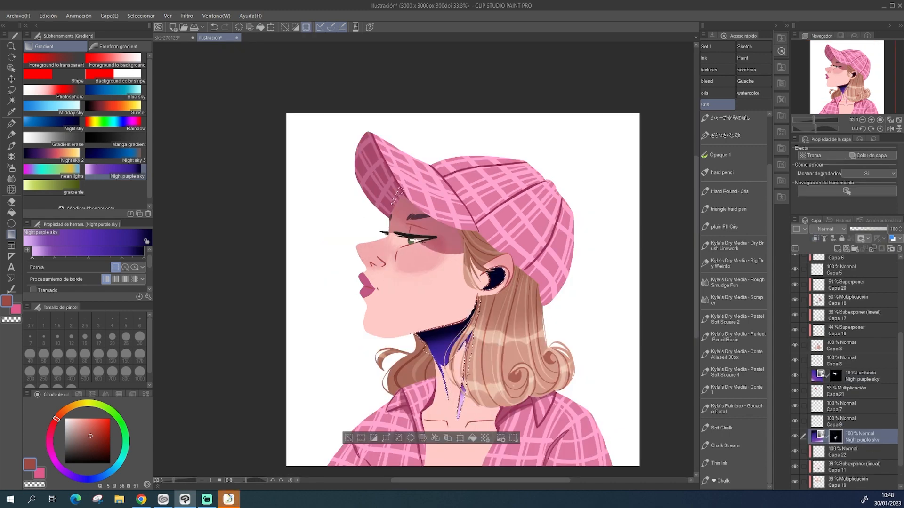
Step: Try different Night purple sky gradient directions over the selected neck and ear shadows, undoing each attempt
{"action": "key", "text": "ctrl+z"}
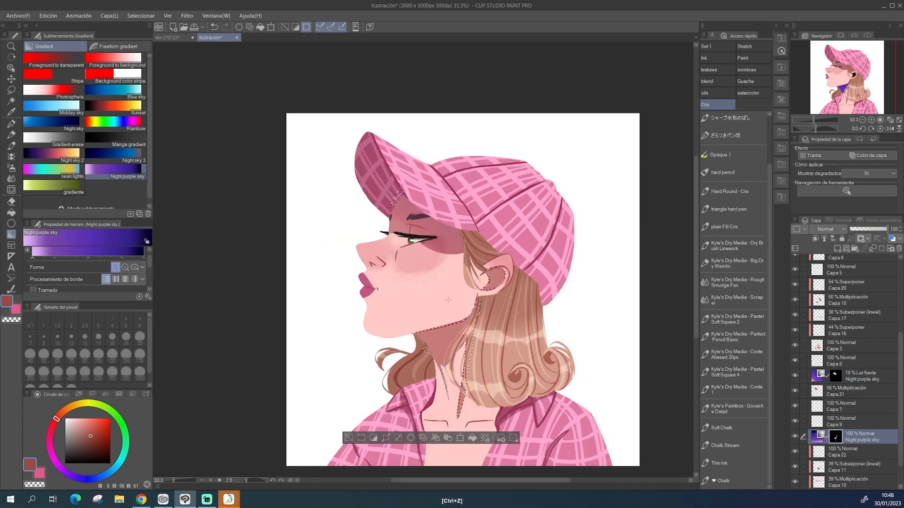
{"action": "key", "text": "ctrl+z"}
{"action": "left_click_drag", "start_coordinate": [451, 412], "coordinate": [472, 311]}
{"action": "key", "text": "ctrl+z"}
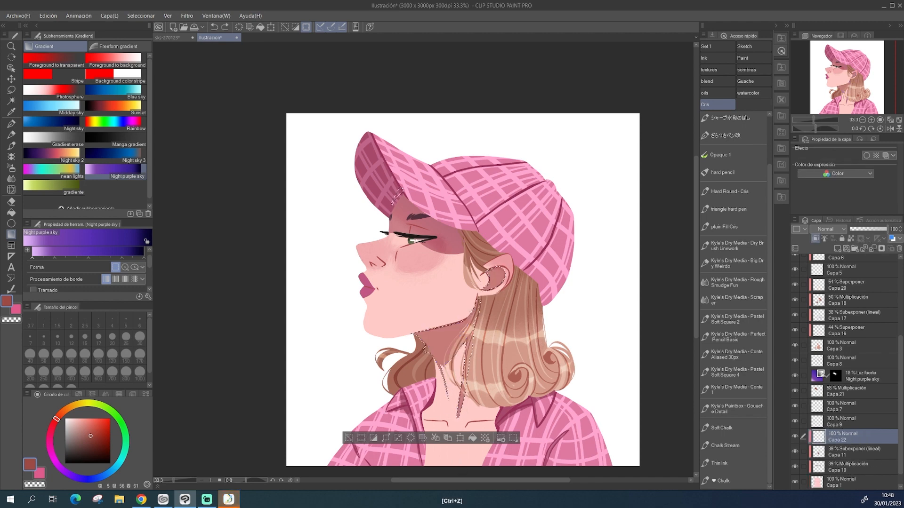
{"action": "left_click_drag", "start_coordinate": [443, 377], "coordinate": [473, 313]}
{"action": "key", "text": "ctrl+z"}
{"action": "key", "text": "ctrl+z"}
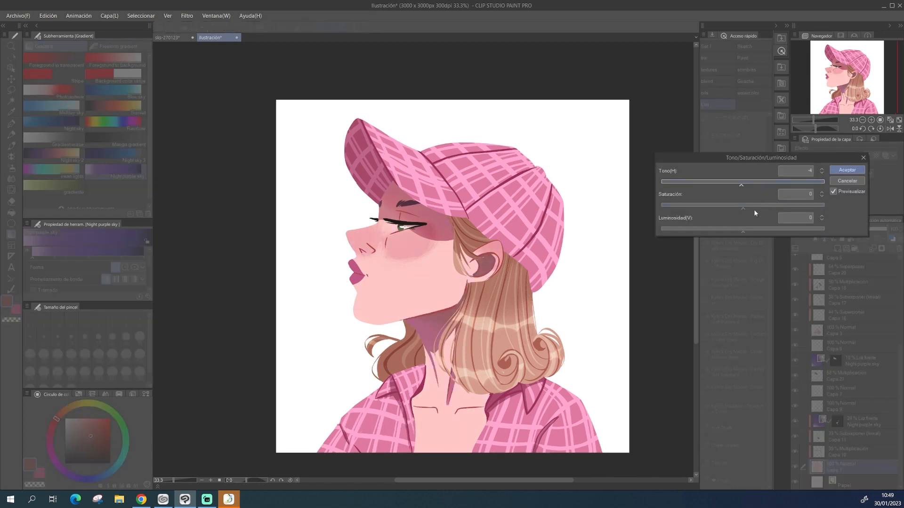
Step: Adjust the skin color on Capa 1 with Tono/Saturación/Luminosidad, using a hue of -15 and a saturation of 76, and fine-tune the luminosity
{"action": "left_click_drag", "start_coordinate": [756, 206], "coordinate": [767, 209]}
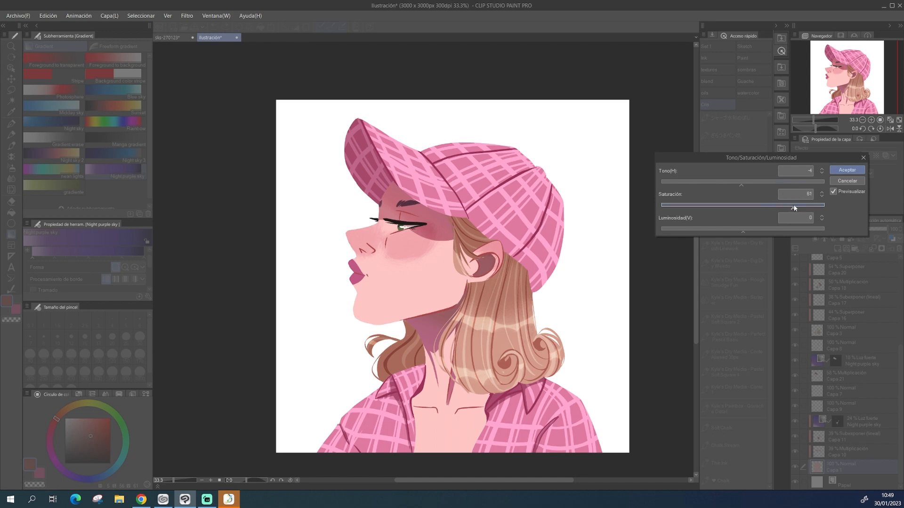
{"action": "left_click", "coordinate": [708, 230]}
{"action": "left_click", "coordinate": [715, 230]}
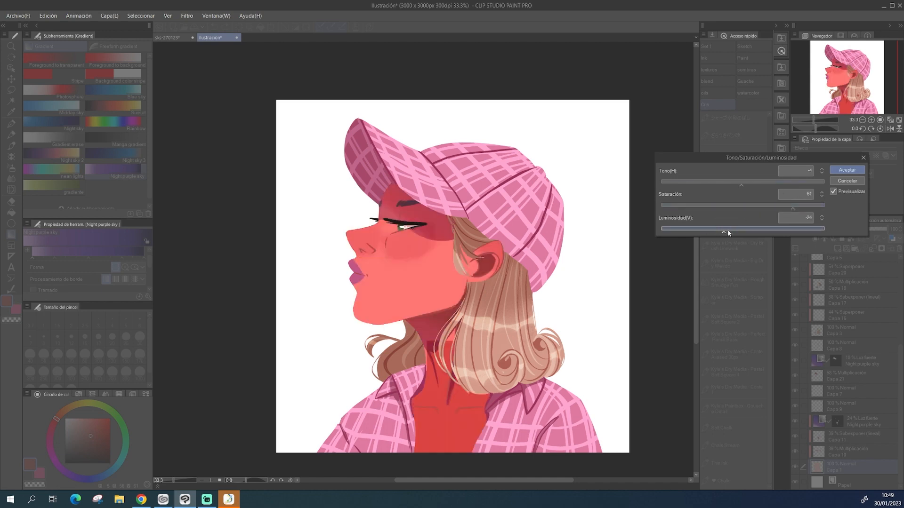
{"action": "left_click", "coordinate": [732, 183]}
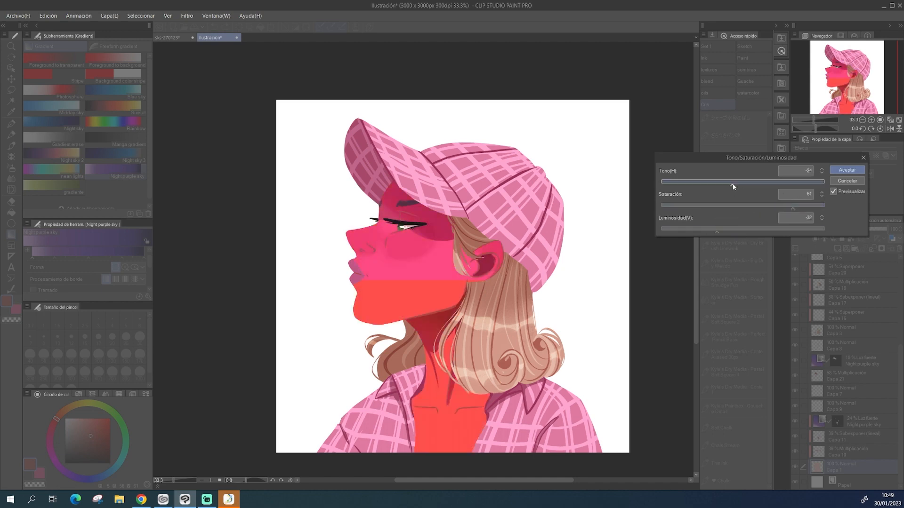
{"action": "left_click", "coordinate": [731, 230]}
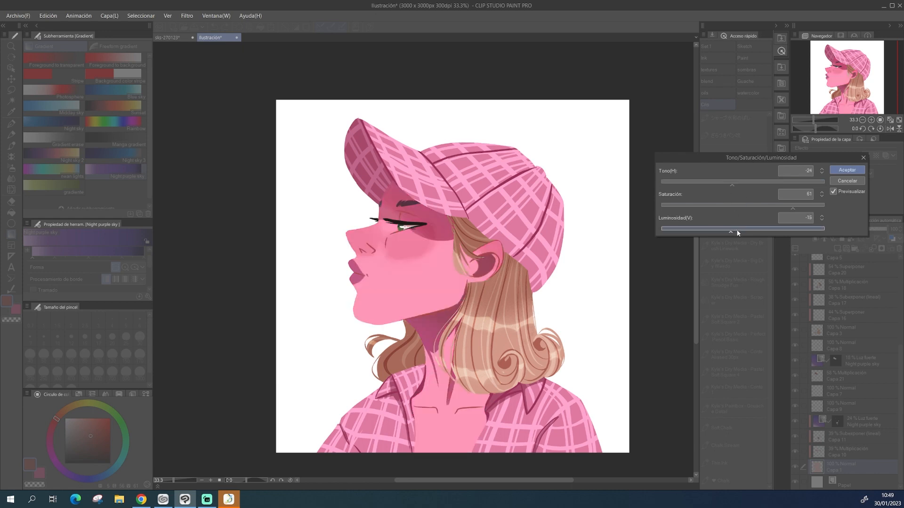
{"action": "left_click", "coordinate": [744, 230]}
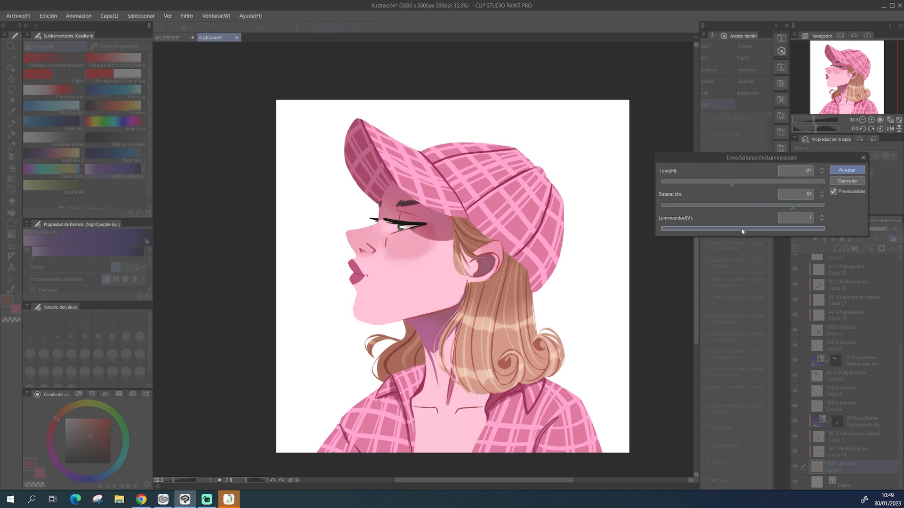
{"action": "left_click", "coordinate": [790, 207]}
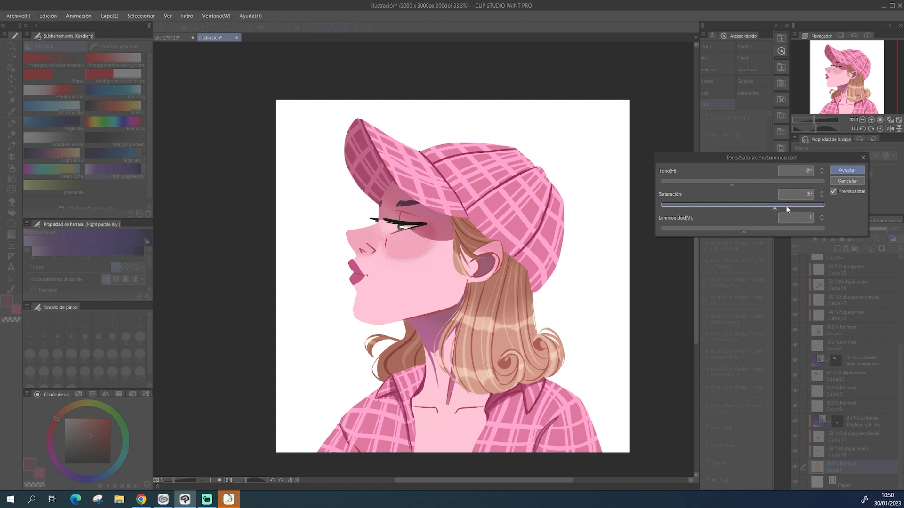
{"action": "left_click", "coordinate": [734, 186]}
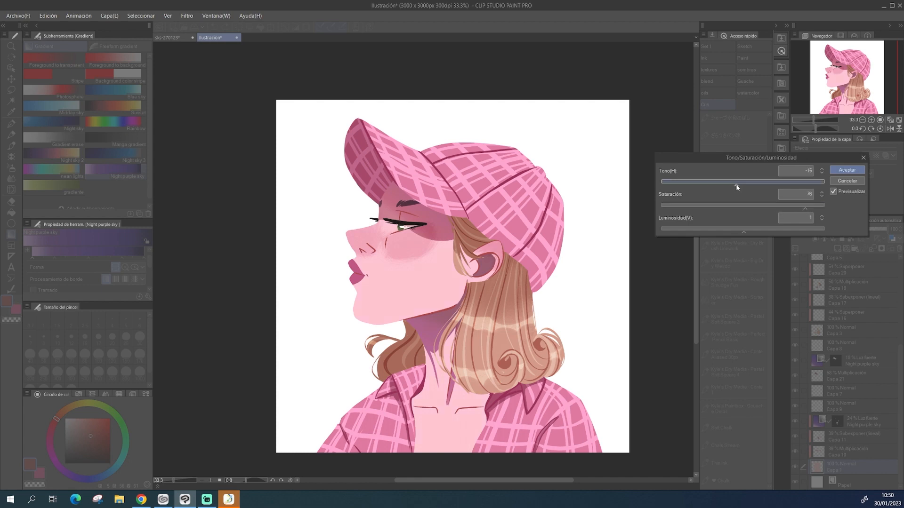
{"action": "left_click", "coordinate": [739, 230]}
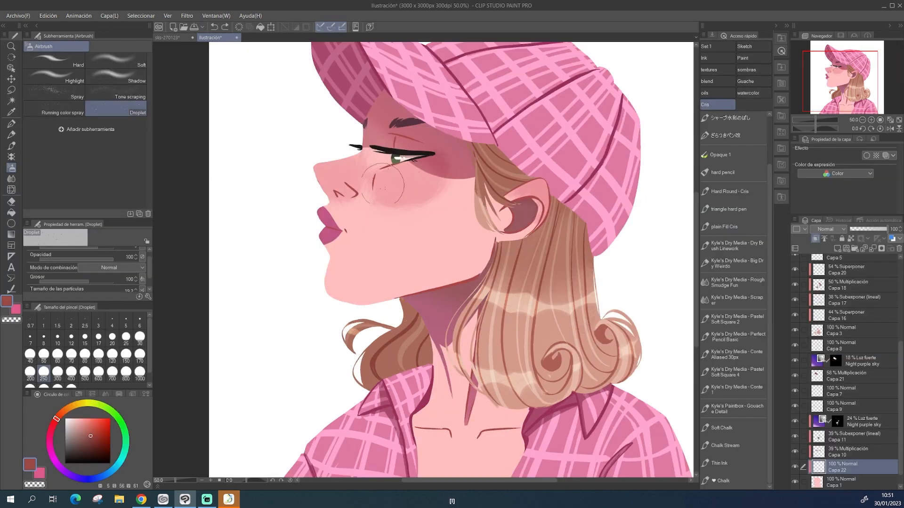
Step: Spray freckles over the nose and cheek on Capa 22 with a smaller Droplet airbrush, and open the layer's blending modes
{"action": "key", "text": "["}
{"action": "mouse_move", "coordinate": [349, 158]}
{"action": "left_mouse_down"}
{"action": "mouse_move", "coordinate": [395, 180]}
{"action": "mouse_move", "coordinate": [424, 170]}
{"action": "mouse_move", "coordinate": [379, 191]}
{"action": "mouse_move", "coordinate": [461, 160]}
{"action": "mouse_move", "coordinate": [378, 170]}
{"action": "mouse_move", "coordinate": [360, 159]}
{"action": "mouse_move", "coordinate": [366, 171]}
{"action": "mouse_move", "coordinate": [338, 164]}
{"action": "mouse_move", "coordinate": [372, 200]}
{"action": "left_mouse_up"}
{"action": "left_click", "coordinate": [829, 230]}
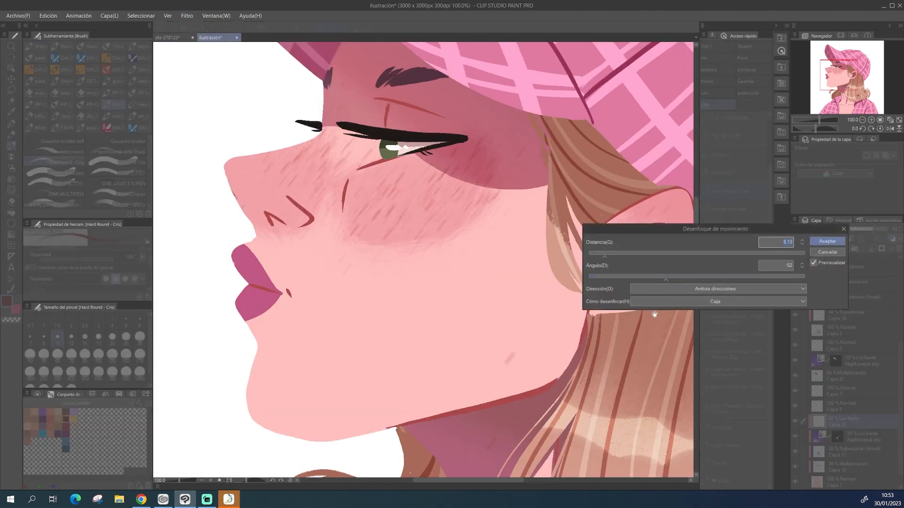
Step: Set the freckles' motion blur to a distance of 1.81, an angle of -43 and the Suave blur style
{"action": "left_click", "coordinate": [593, 255]}
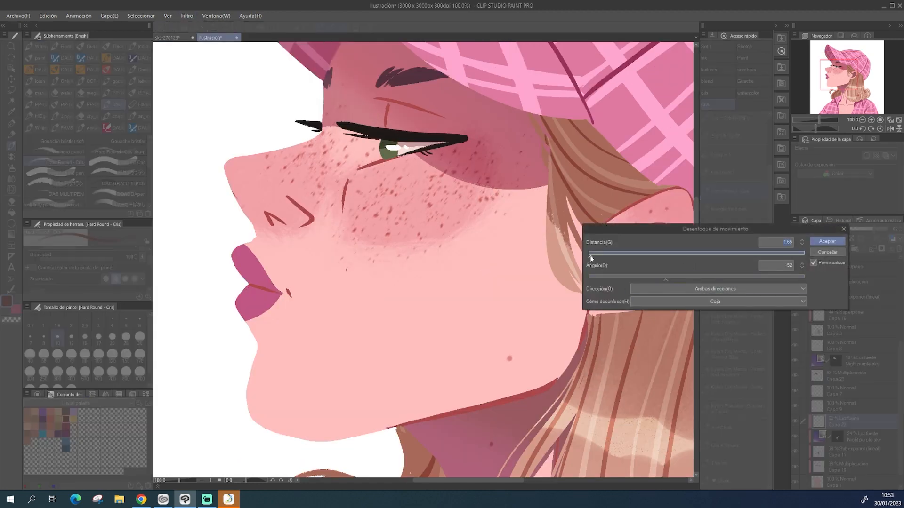
{"action": "left_click", "coordinate": [635, 276]}
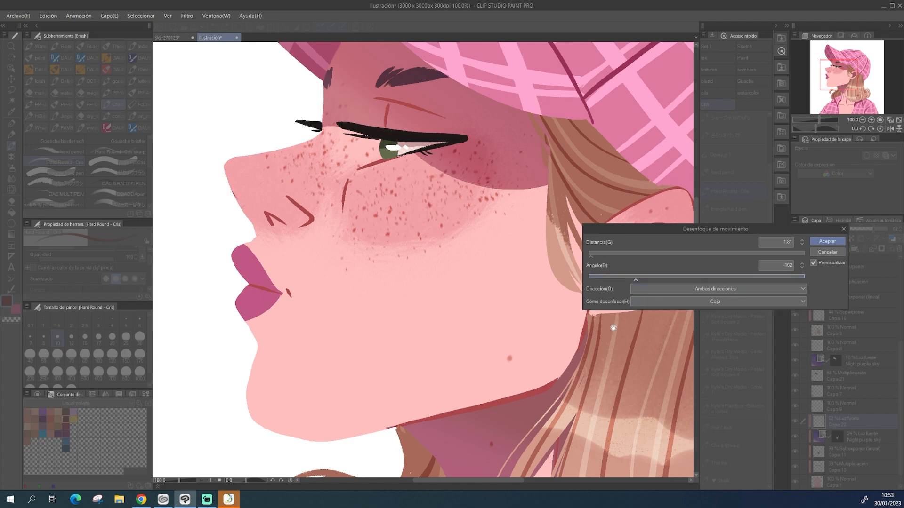
{"action": "left_click", "coordinate": [672, 277]}
{"action": "left_click", "coordinate": [732, 302]}
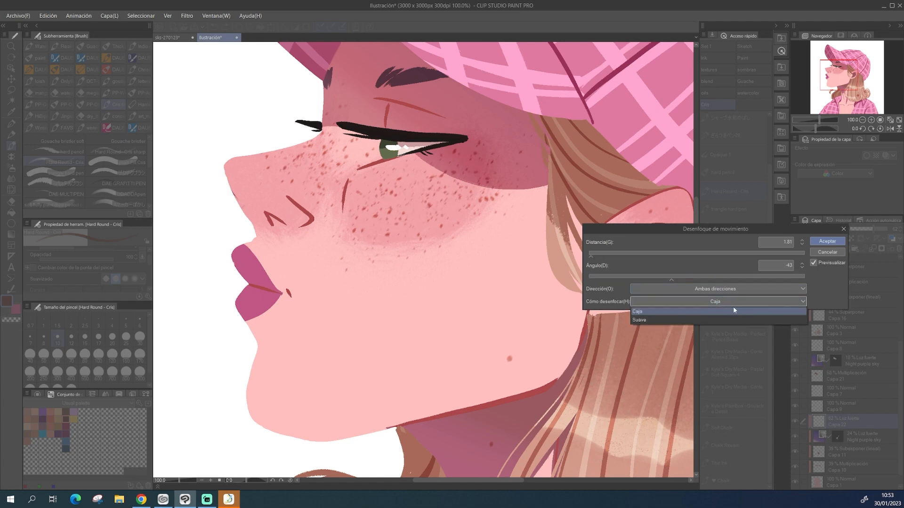
{"action": "left_click", "coordinate": [728, 320]}
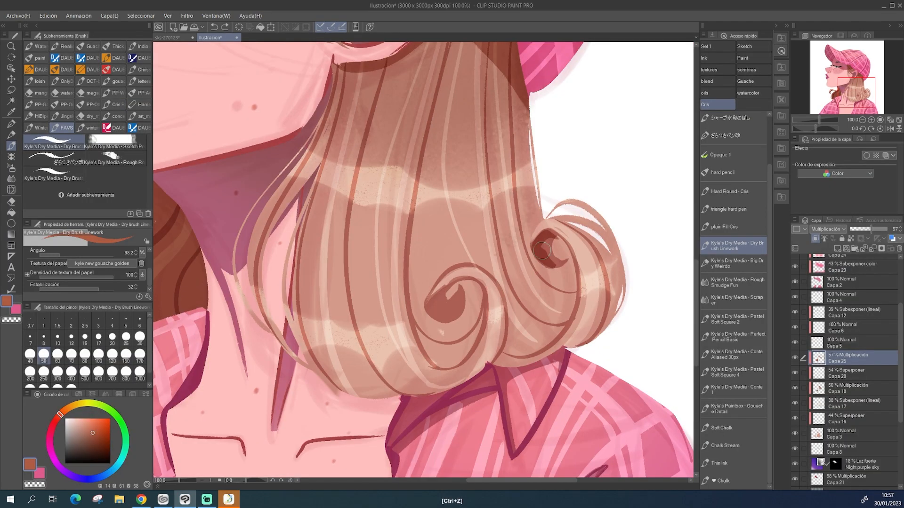
Step: Paint brown shadow strokes on the outer curl and the strands behind the ear on Capa 25 with the Dry Brush Linework brush
{"action": "key", "text": "ctrl+z"}
{"action": "mouse_move", "coordinate": [565, 244]}
{"action": "left_mouse_down"}
{"action": "mouse_move", "coordinate": [572, 294]}
{"action": "mouse_move", "coordinate": [528, 338]}
{"action": "mouse_move", "coordinate": [508, 339]}
{"action": "mouse_move", "coordinate": [497, 358]}
{"action": "mouse_move", "coordinate": [517, 359]}
{"action": "mouse_move", "coordinate": [570, 316]}
{"action": "mouse_move", "coordinate": [523, 343]}
{"action": "mouse_move", "coordinate": [506, 326]}
{"action": "mouse_move", "coordinate": [505, 308]}
{"action": "mouse_move", "coordinate": [553, 318]}
{"action": "mouse_move", "coordinate": [558, 289]}
{"action": "mouse_move", "coordinate": [562, 308]}
{"action": "mouse_move", "coordinate": [509, 320]}
{"action": "mouse_move", "coordinate": [536, 329]}
{"action": "left_mouse_up"}
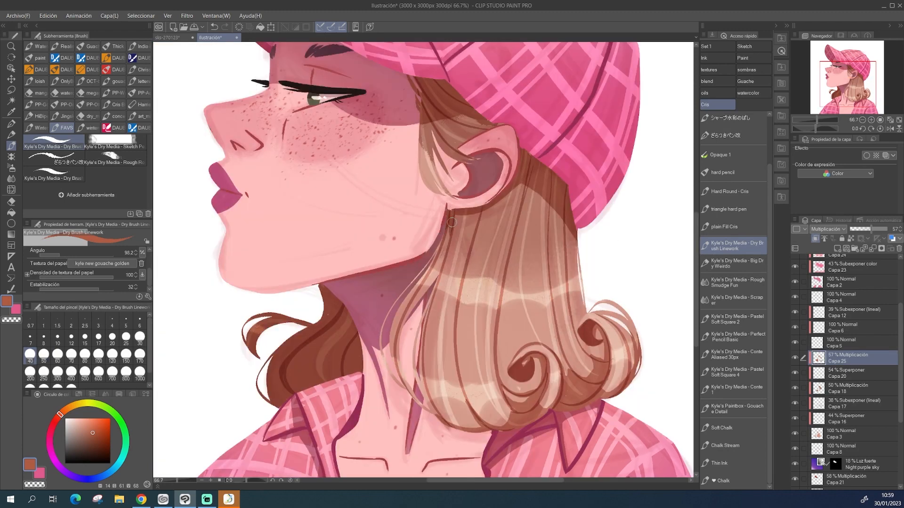
{"action": "mouse_move", "coordinate": [444, 253]}
{"action": "left_mouse_down"}
{"action": "mouse_move", "coordinate": [479, 211]}
{"action": "mouse_move", "coordinate": [463, 273]}
{"action": "left_mouse_up"}
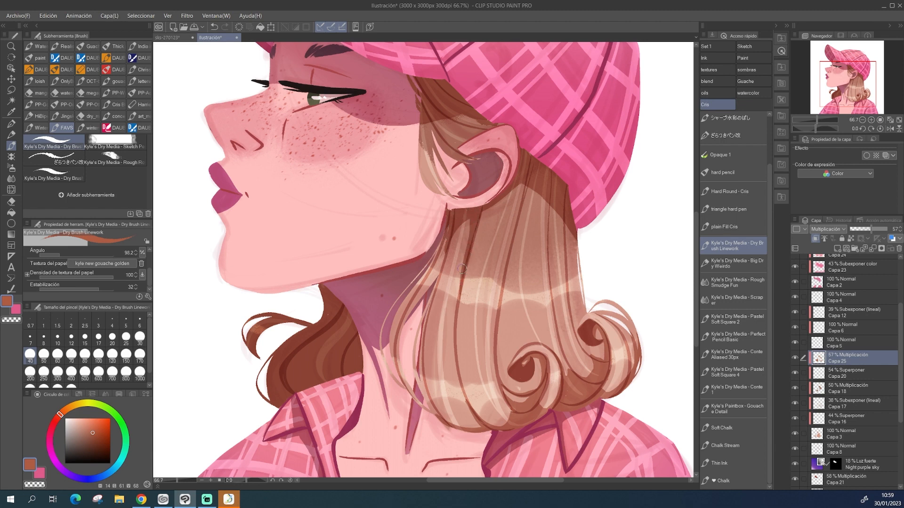
{"action": "left_click_drag", "start_coordinate": [475, 238], "coordinate": [515, 193]}
{"action": "mouse_move", "coordinate": [516, 192]}
{"action": "left_mouse_down"}
{"action": "mouse_move", "coordinate": [519, 209]}
{"action": "mouse_move", "coordinate": [539, 191]}
{"action": "left_mouse_up"}
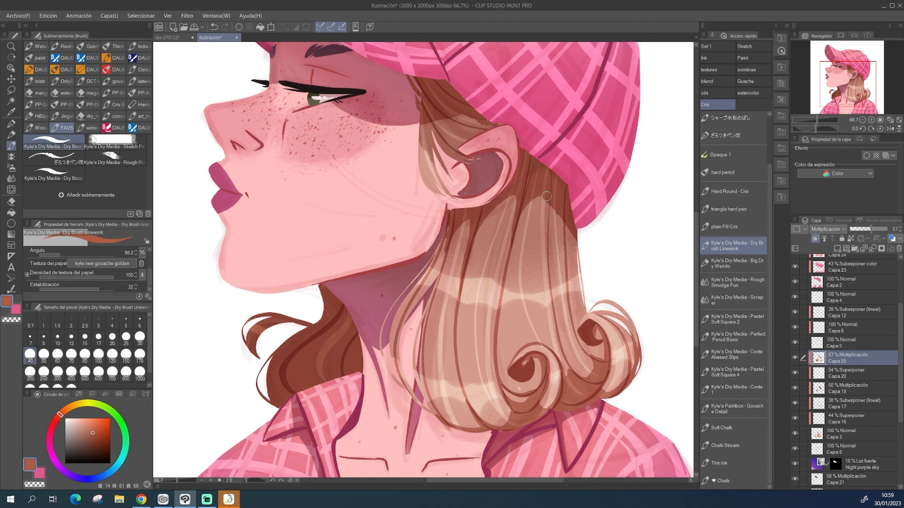
{"action": "left_click_drag", "start_coordinate": [546, 196], "coordinate": [548, 250]}
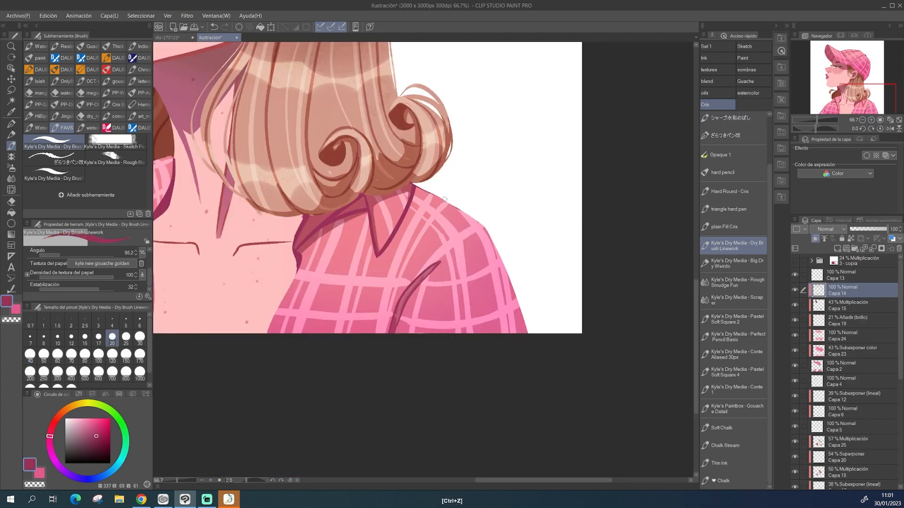
Step: Paint dark outlines along the shirt's shoulder, sleeve and collar on Capa 14 with the Dry Brush Linework brush at size 25
{"action": "key", "text": "bracketright"}
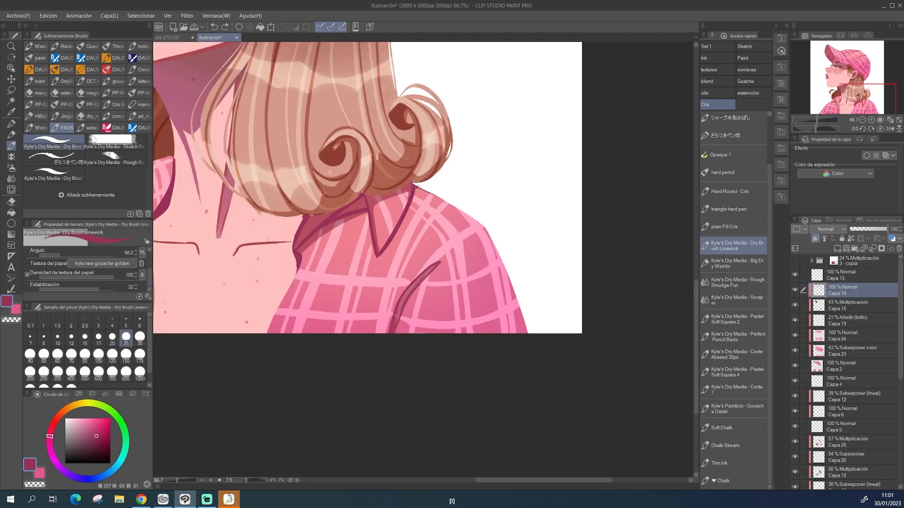
{"action": "left_click_drag", "start_coordinate": [463, 212], "coordinate": [487, 232]}
{"action": "left_click_drag", "start_coordinate": [504, 265], "coordinate": [531, 342]}
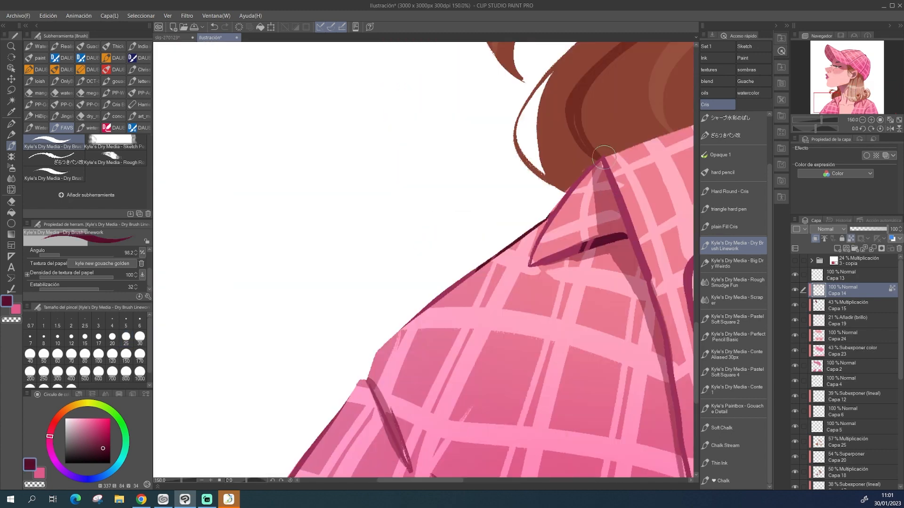
{"action": "left_click_drag", "start_coordinate": [605, 153], "coordinate": [562, 201]}
{"action": "left_click_drag", "start_coordinate": [603, 159], "coordinate": [631, 243]}
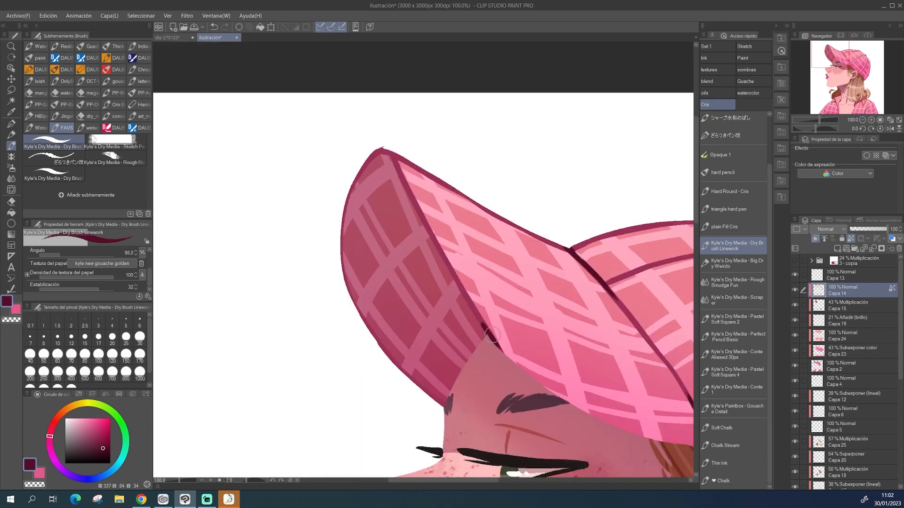
Step: Recolor the cap's line art on Capa 14 with dark maroon on the brim and seams, and lighter pink on the brim's upper edge
{"action": "mouse_move", "coordinate": [488, 339]}
{"action": "left_mouse_down"}
{"action": "mouse_move", "coordinate": [445, 266]}
{"action": "mouse_move", "coordinate": [455, 277]}
{"action": "left_mouse_up"}
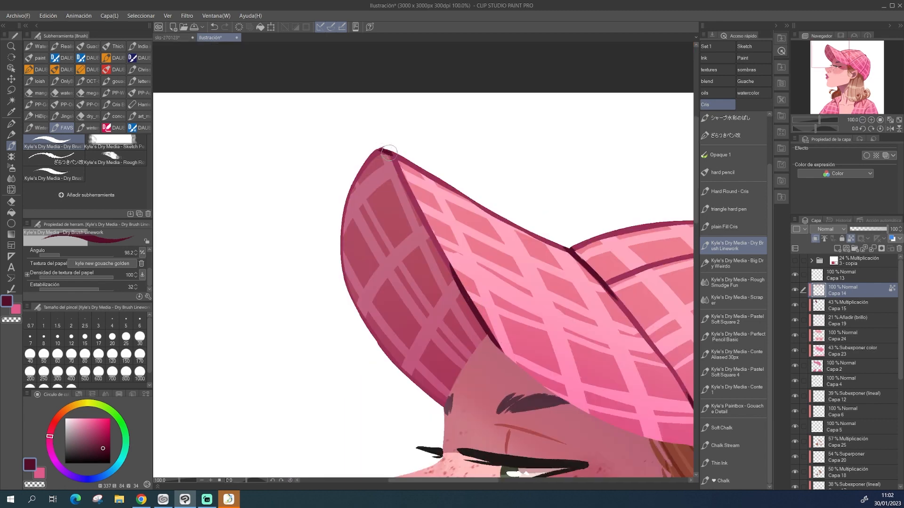
{"action": "mouse_move", "coordinate": [381, 150]}
{"action": "left_mouse_down"}
{"action": "mouse_move", "coordinate": [427, 221]}
{"action": "mouse_move", "coordinate": [370, 164]}
{"action": "mouse_move", "coordinate": [355, 197]}
{"action": "left_mouse_up"}
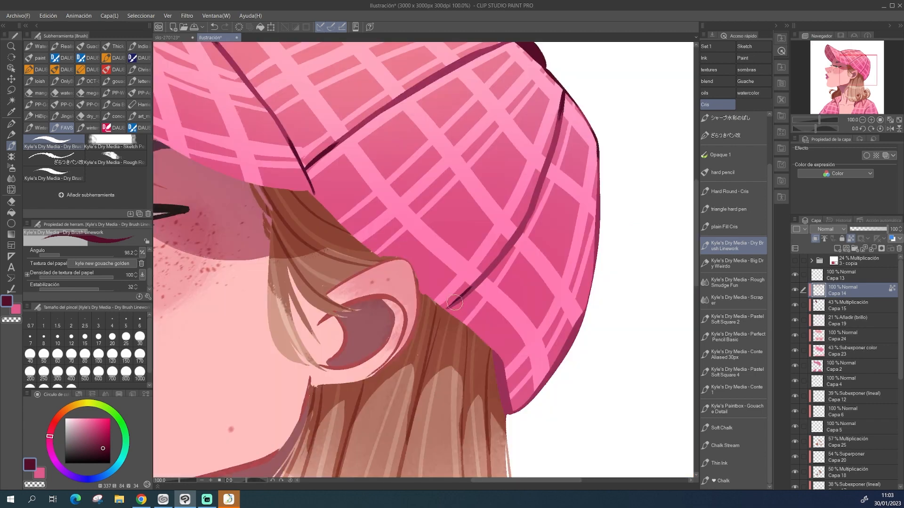
{"action": "mouse_move", "coordinate": [471, 291]}
{"action": "left_mouse_down"}
{"action": "mouse_move", "coordinate": [450, 307]}
{"action": "mouse_move", "coordinate": [487, 273]}
{"action": "mouse_move", "coordinate": [473, 288]}
{"action": "left_mouse_up"}
{"action": "mouse_move", "coordinate": [493, 353]}
{"action": "left_mouse_down"}
{"action": "mouse_move", "coordinate": [505, 414]}
{"action": "mouse_move", "coordinate": [567, 356]}
{"action": "left_mouse_up"}
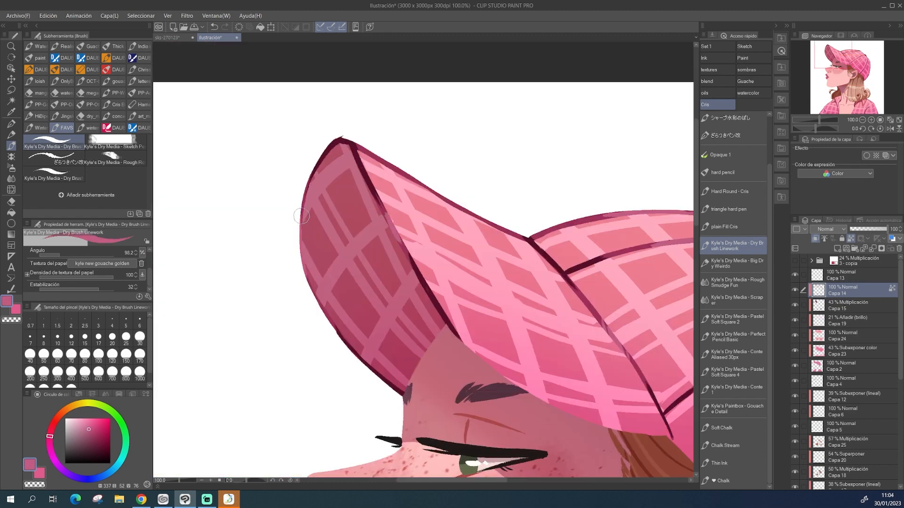
{"action": "left_click_drag", "start_coordinate": [418, 183], "coordinate": [475, 213]}
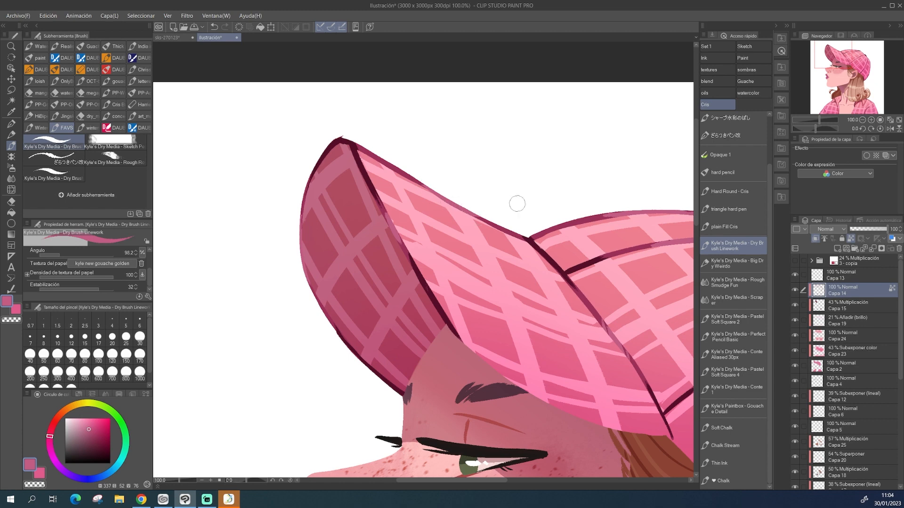
{"action": "left_click", "coordinate": [862, 120]}
{"action": "left_click", "coordinate": [862, 120]}
{"action": "left_click", "coordinate": [862, 120]}
{"action": "left_click_drag", "start_coordinate": [862, 88], "coordinate": [870, 102]}
{"action": "left_click", "coordinate": [871, 120]}
{"action": "left_click", "coordinate": [871, 120]}
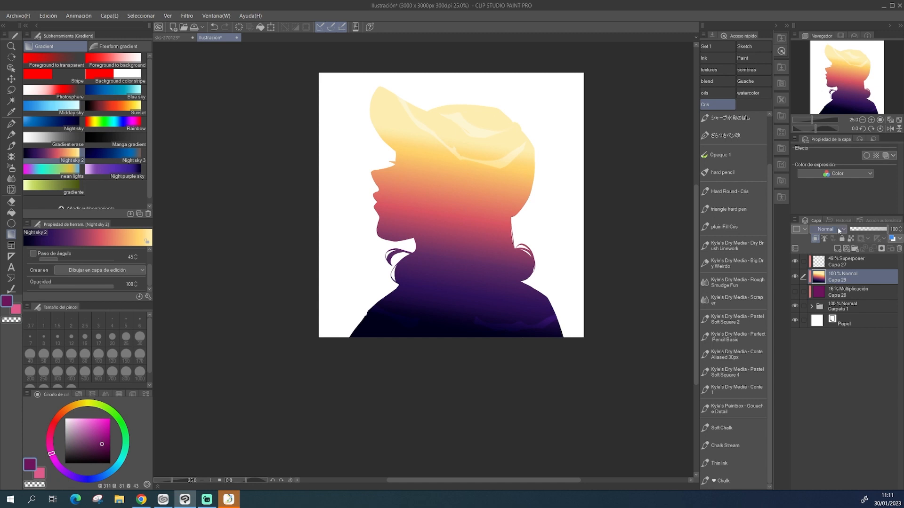
Step: Set Capa 29 to Multiplicación at 26% opacity and clear its Night sky 2 gradient
{"action": "left_click", "coordinate": [838, 228]}
{"action": "left_click", "coordinate": [838, 257]}
{"action": "left_click_drag", "start_coordinate": [857, 230], "coordinate": [860, 228]}
{"action": "left_click", "coordinate": [238, 26]}
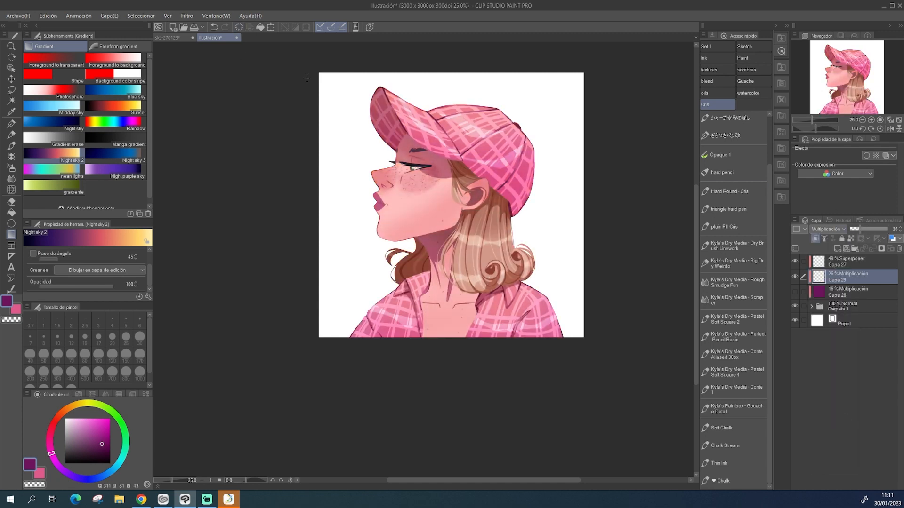
{"action": "key", "text": "ctrl+z"}
{"action": "key", "text": "ctrl+z"}
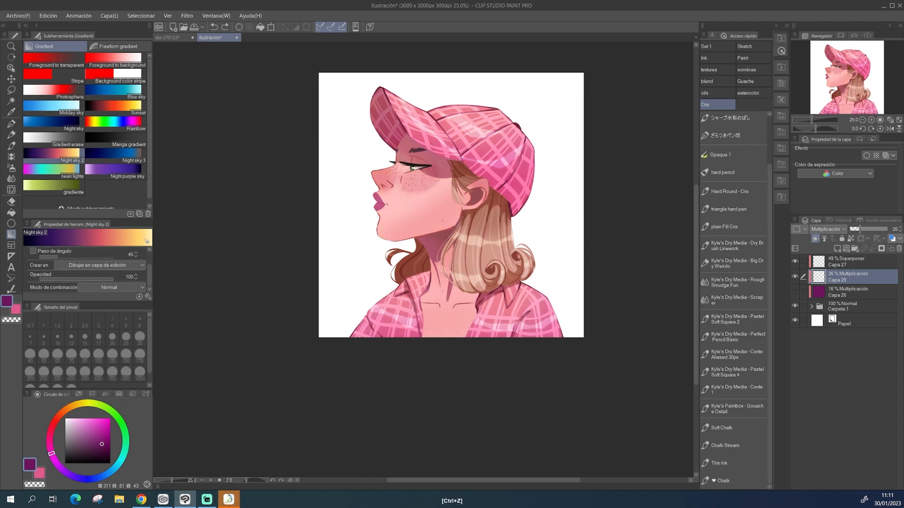
{"action": "key", "text": "ctrl+y"}
{"action": "key", "text": "Delete"}
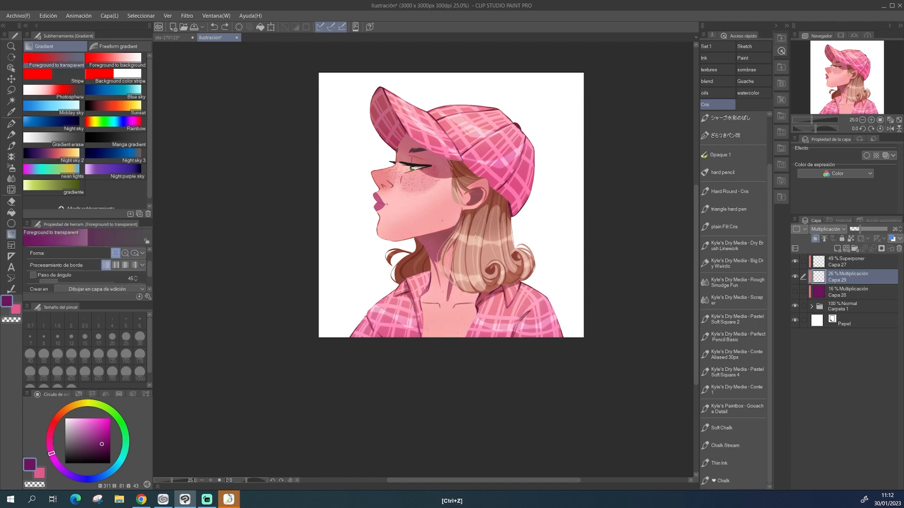
Step: Apply a diagonal Background color stripe gradient across the figure on Capa 29 and set the layer's opacity to 54%
{"action": "left_click", "coordinate": [115, 74]}
{"action": "left_click_drag", "start_coordinate": [399, 134], "coordinate": [524, 317]}
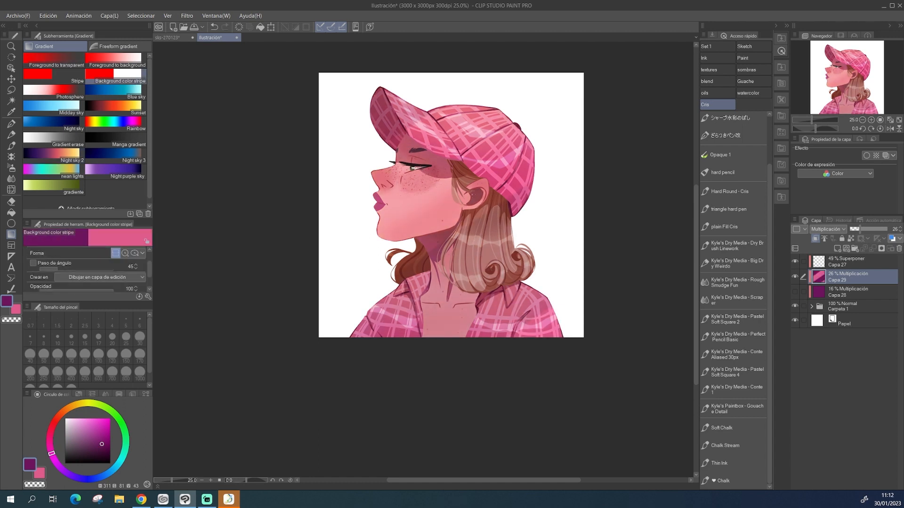
{"action": "left_click", "coordinate": [874, 229]}
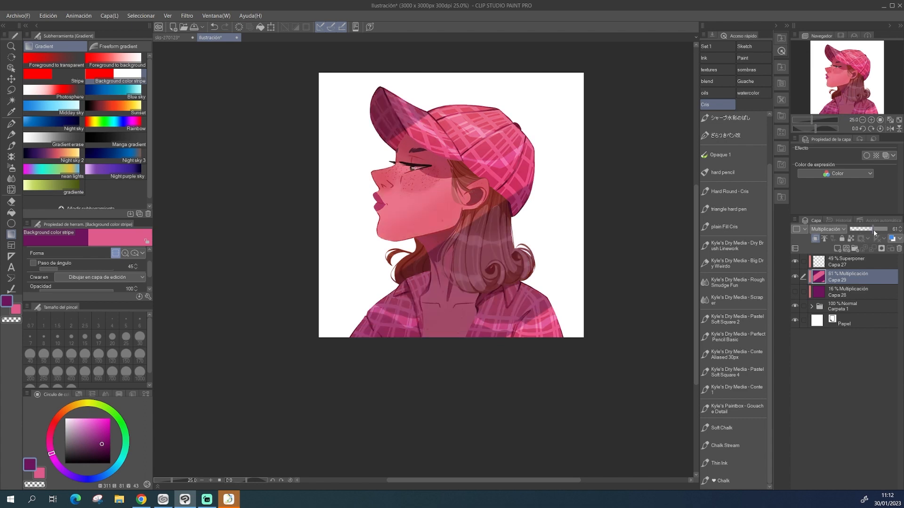
{"action": "left_click_drag", "start_coordinate": [874, 228], "coordinate": [871, 230]}
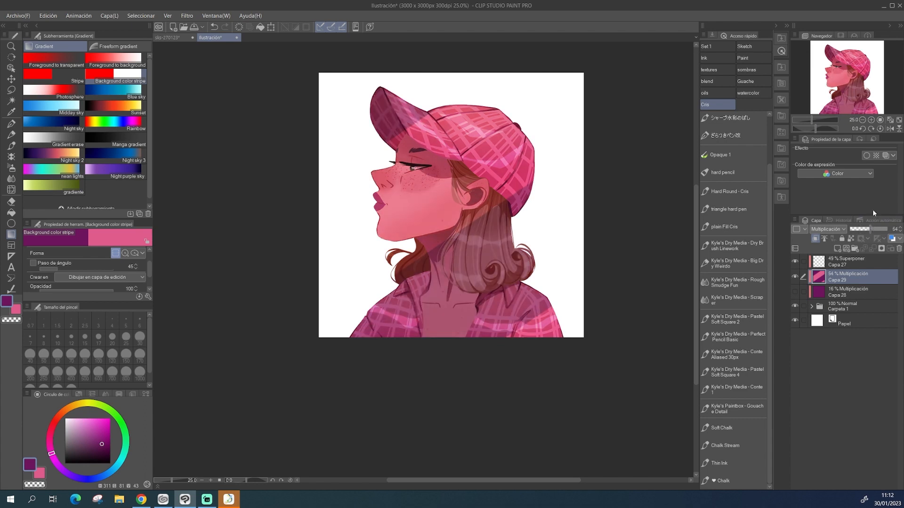
Step: Try Capa 29 in Normal mode at 37% opacity and compare the drawing with Capa 28 shown and hidden
{"action": "left_click", "coordinate": [829, 229]}
{"action": "left_click", "coordinate": [841, 240]}
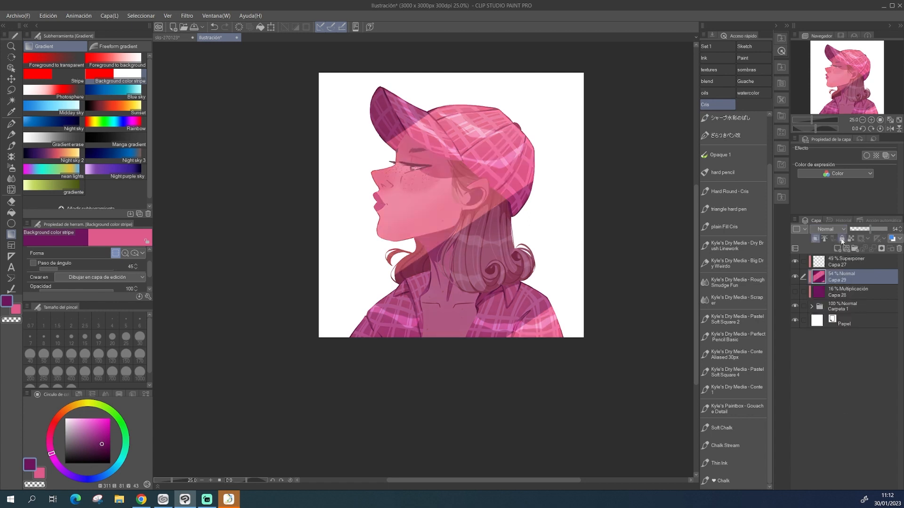
{"action": "left_click", "coordinate": [860, 229]}
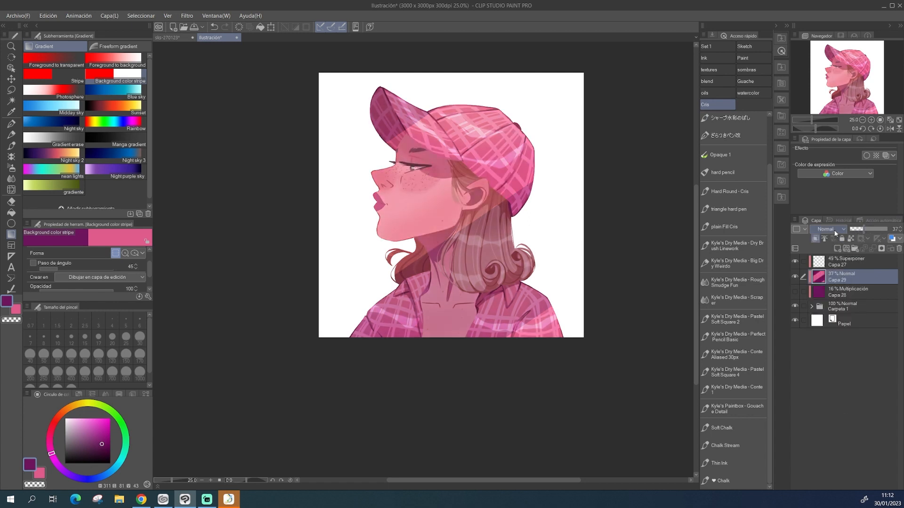
{"action": "left_click", "coordinate": [828, 229]}
{"action": "left_click", "coordinate": [833, 241]}
{"action": "left_click", "coordinate": [795, 291]}
{"action": "left_click", "coordinate": [795, 291]}
Step: Try the Subexponer color, Aclarar and Trama blending modes on Capa 29, with the opacity raised to 73%
{"action": "left_click", "coordinate": [839, 230]}
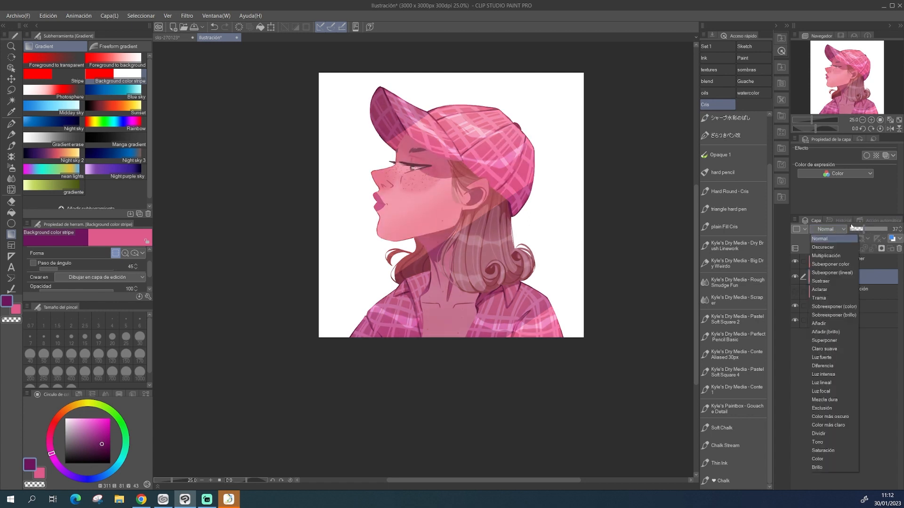
{"action": "left_click", "coordinate": [843, 266]}
{"action": "left_click", "coordinate": [829, 229]}
{"action": "left_click", "coordinate": [836, 290]}
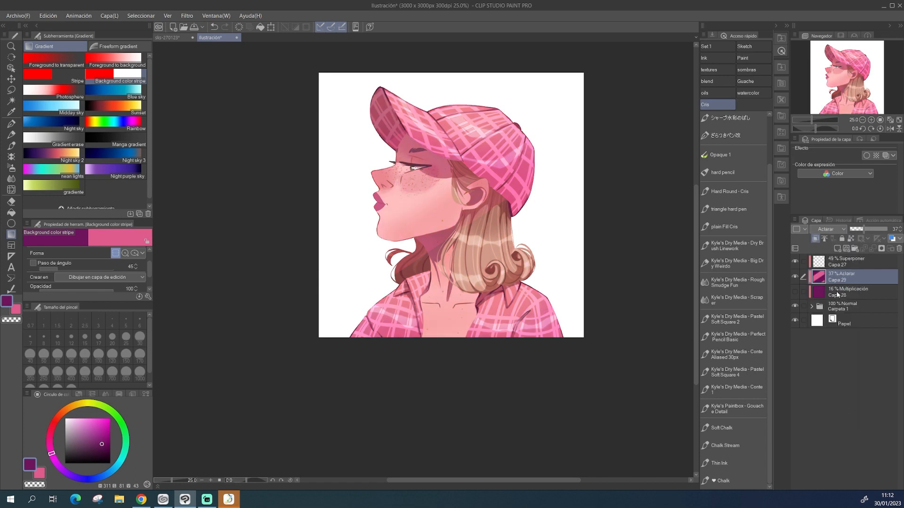
{"action": "left_click", "coordinate": [877, 229]}
{"action": "left_click", "coordinate": [829, 229]}
{"action": "left_click", "coordinate": [831, 299]}
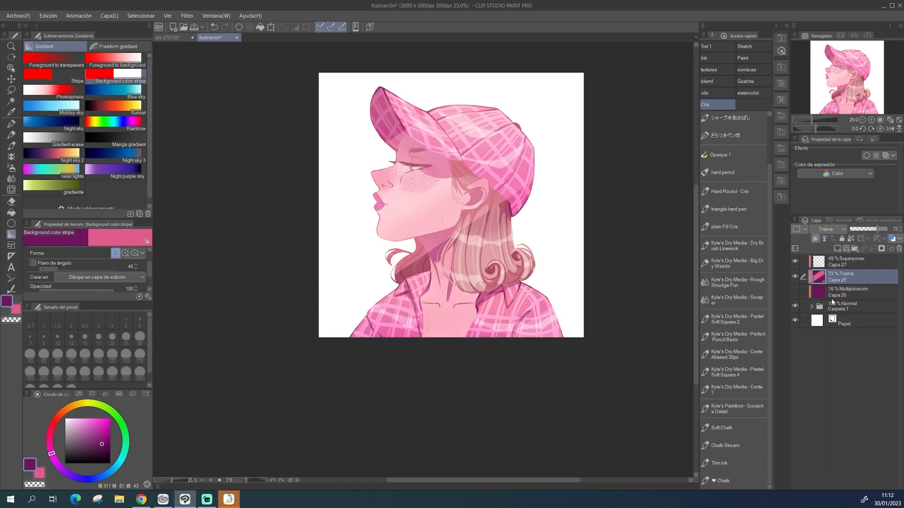
{"action": "left_click", "coordinate": [828, 229]}
{"action": "left_click", "coordinate": [831, 296]}
{"action": "left_click", "coordinate": [829, 229]}
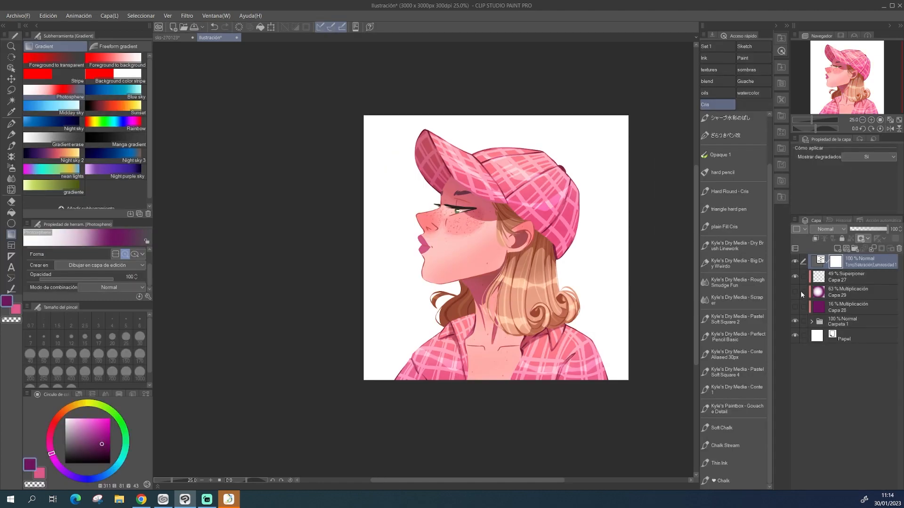
Step: Compare the illustration with the color overlays Capa 29 and Capa 28 alternately shown and hidden
{"action": "left_click", "coordinate": [795, 292]}
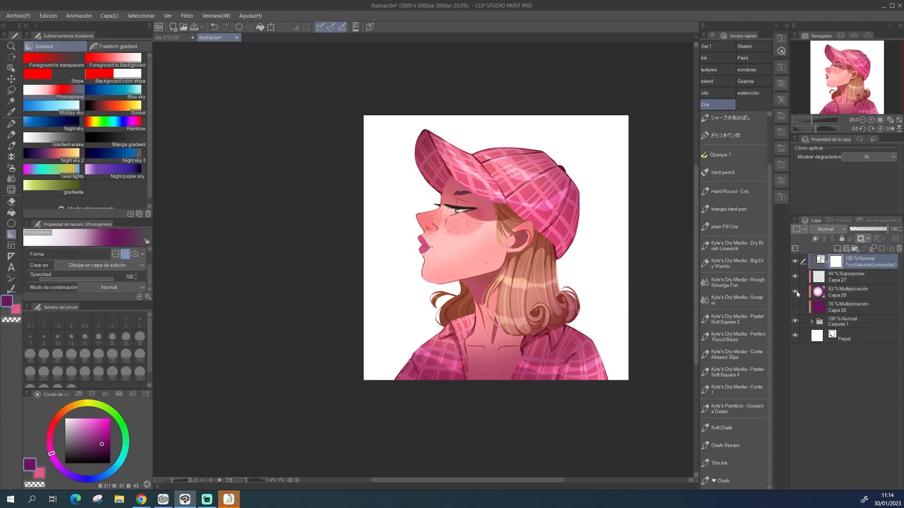
{"action": "left_click", "coordinate": [795, 291]}
{"action": "left_click", "coordinate": [796, 292]}
{"action": "left_click", "coordinate": [794, 292]}
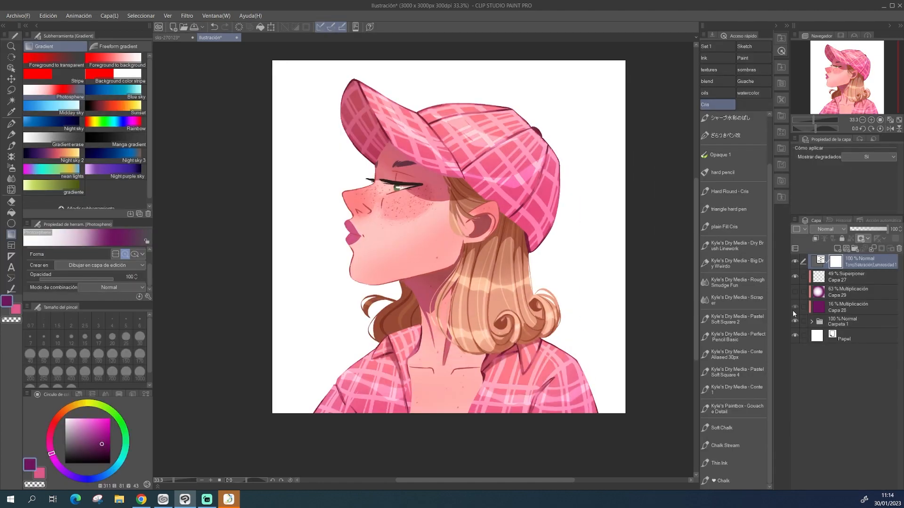
{"action": "left_click", "coordinate": [794, 309]}
{"action": "left_click", "coordinate": [795, 308]}
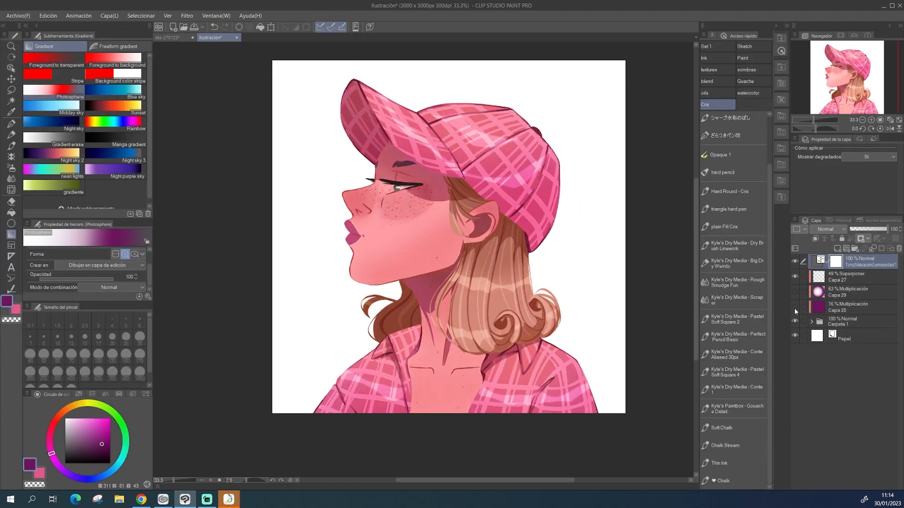
{"action": "left_click", "coordinate": [795, 292]}
{"action": "left_click", "coordinate": [795, 291]}
{"action": "left_click", "coordinate": [795, 290]}
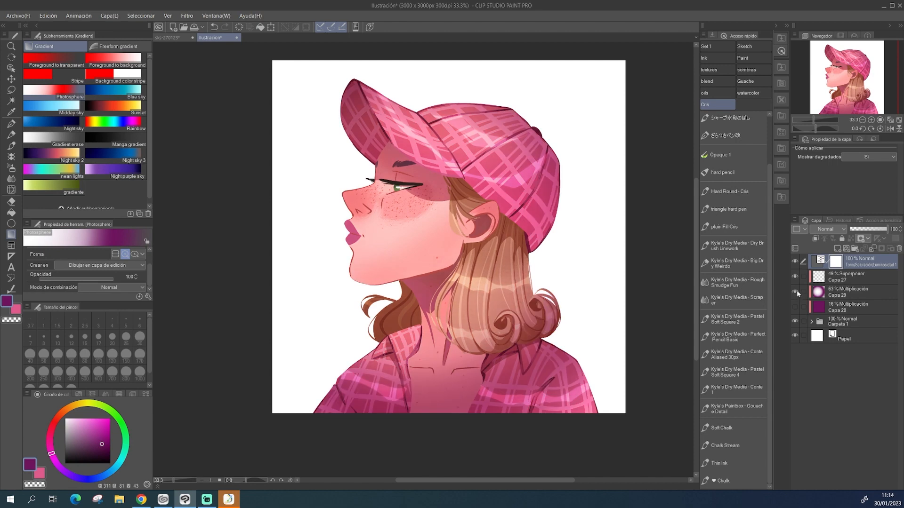
{"action": "left_click", "coordinate": [797, 290]}
Step: Replace Capa 29's gradient with a diagonal Foreground to background gradient from magenta to pale yellow, and set its opacity to 49%
{"action": "left_click", "coordinate": [833, 291]}
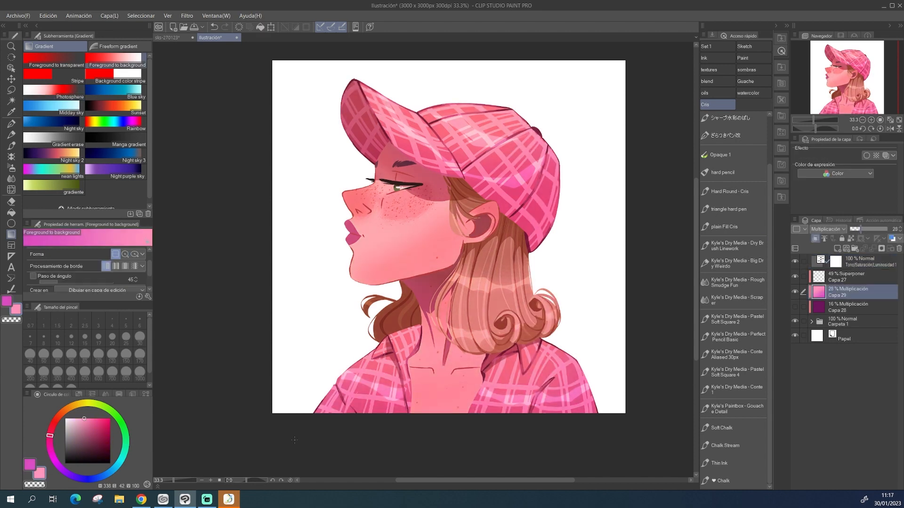
{"action": "mouse_move", "coordinate": [58, 452]}
{"action": "left_mouse_down"}
{"action": "mouse_move", "coordinate": [60, 417]}
{"action": "mouse_move", "coordinate": [82, 408]}
{"action": "left_mouse_up"}
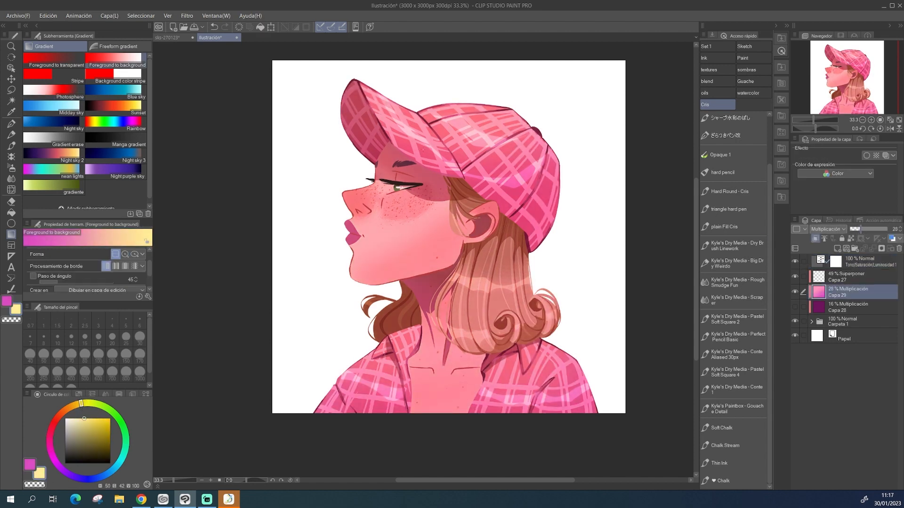
{"action": "left_click", "coordinate": [239, 27]}
{"action": "left_click_drag", "start_coordinate": [487, 319], "coordinate": [419, 198]}
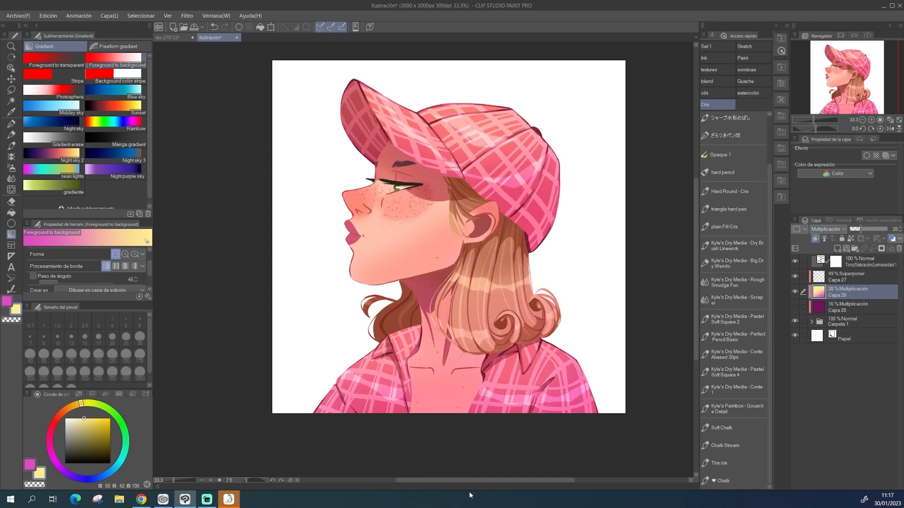
{"action": "left_click_drag", "start_coordinate": [863, 231], "coordinate": [868, 229]}
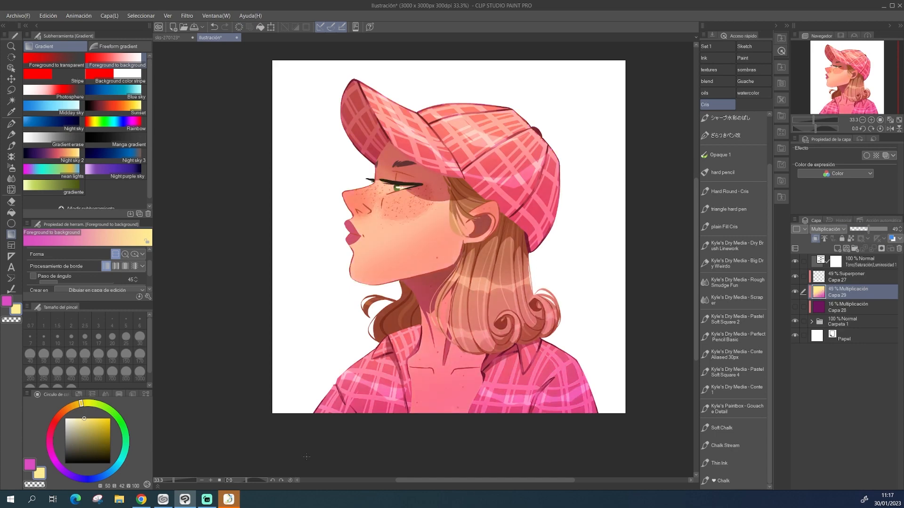
Step: Replace Capa 29's gradient with one running from blue-violet at the shirt to pale yellow at the cap, and set its opacity to 47%
{"action": "left_click", "coordinate": [30, 465]}
{"action": "left_click", "coordinate": [79, 478]}
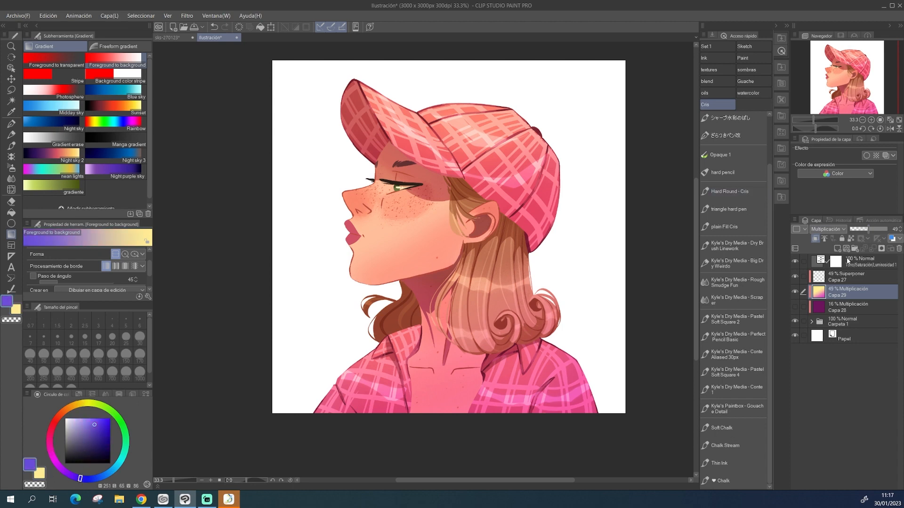
{"action": "left_click", "coordinate": [239, 27]}
{"action": "left_click_drag", "start_coordinate": [465, 249], "coordinate": [441, 166]}
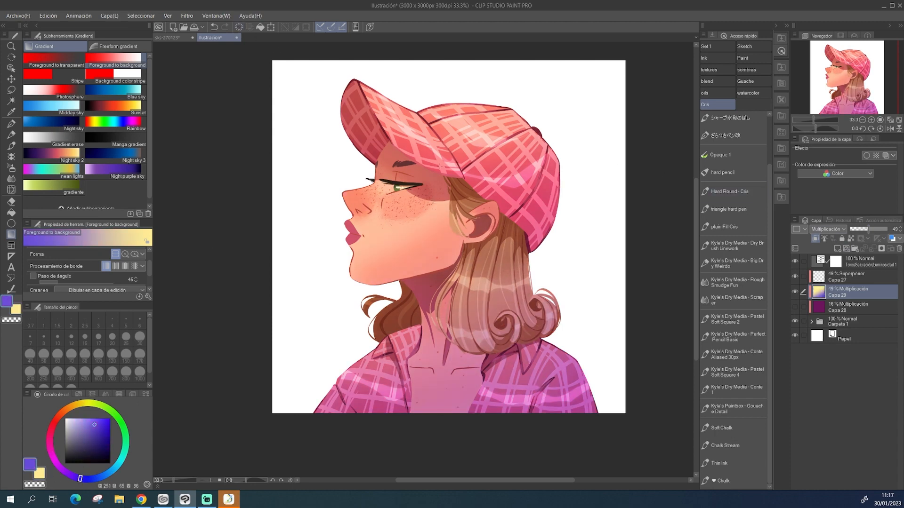
{"action": "left_click_drag", "start_coordinate": [855, 229], "coordinate": [854, 229]}
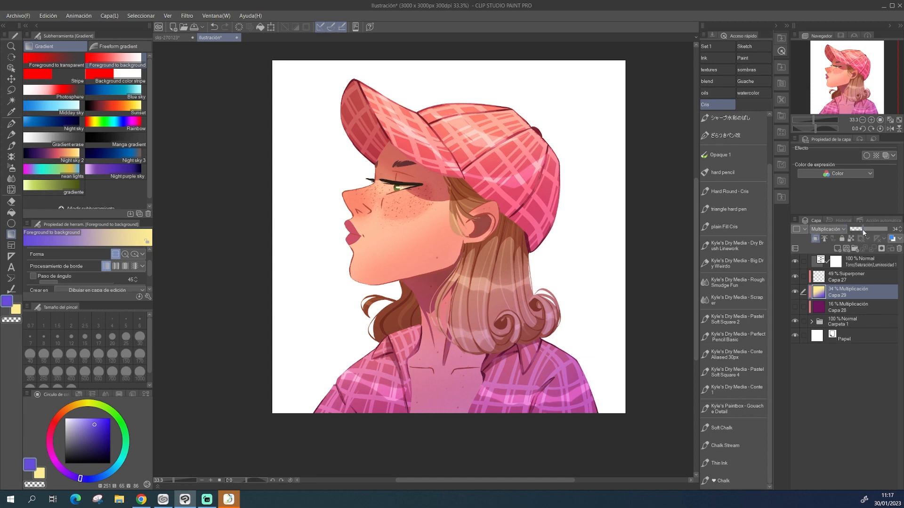
Step: Try Capa 29 in Normal mode, and in Oscurecer mode at 71% opacity
{"action": "left_click", "coordinate": [838, 228]}
{"action": "left_click", "coordinate": [839, 240]}
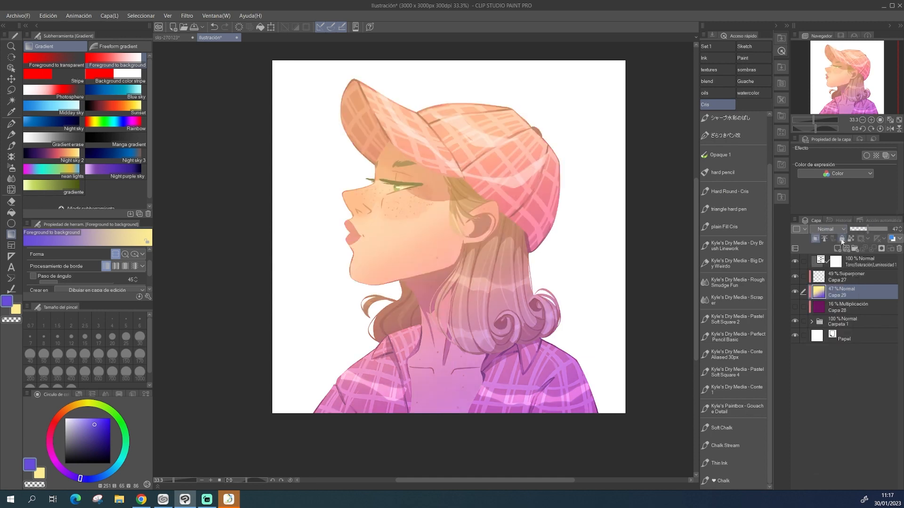
{"action": "left_click", "coordinate": [840, 228]}
{"action": "left_click", "coordinate": [836, 247]}
{"action": "left_click_drag", "start_coordinate": [873, 232], "coordinate": [877, 231]}
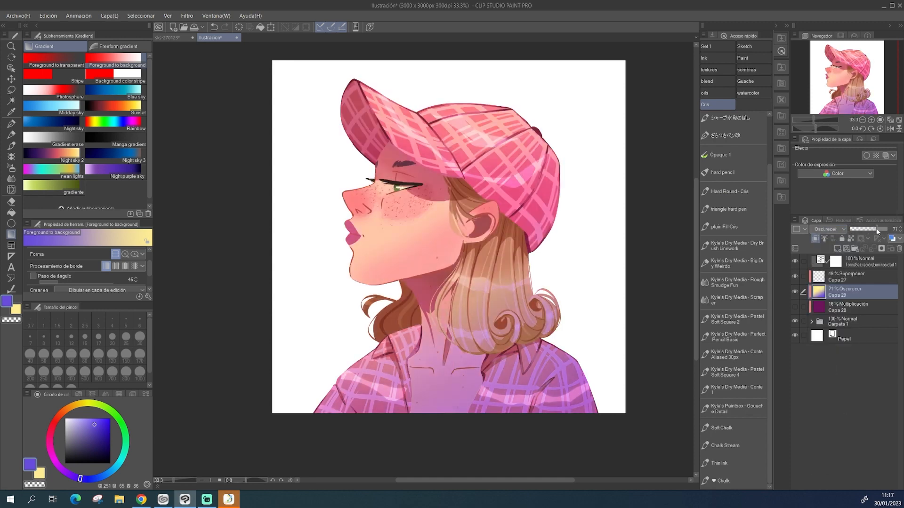
Step: Set Capa 29 to Multiplicación mode at 41% opacity
{"action": "left_click", "coordinate": [835, 230]}
{"action": "left_click", "coordinate": [837, 253]}
{"action": "left_click", "coordinate": [865, 230]}
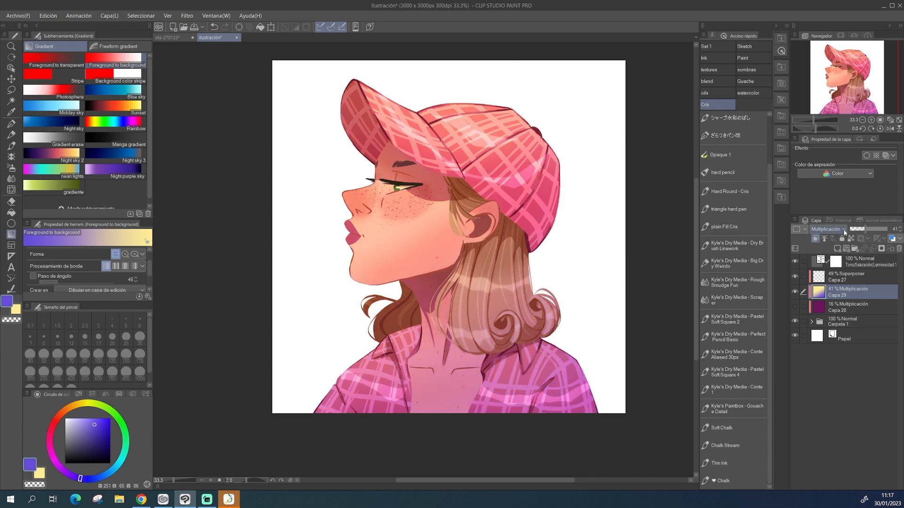
Step: Try the Subexponer color blending mode on Capa 29 and switch it to Subexponer (lineal)
{"action": "left_click", "coordinate": [843, 229]}
{"action": "left_click", "coordinate": [834, 264]}
{"action": "left_click", "coordinate": [838, 229]}
{"action": "left_click", "coordinate": [834, 273]}
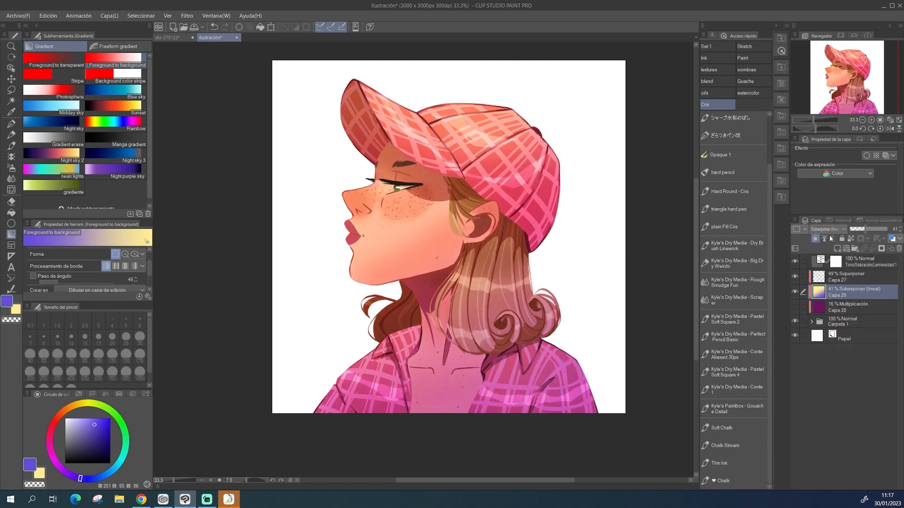
Step: Try Superponer, Claro suave at 77% opacity, and Subexponer color modes on Capa 29, hiding Capa 28 during the comparison
{"action": "left_click", "coordinate": [868, 230]}
{"action": "left_click", "coordinate": [845, 229]}
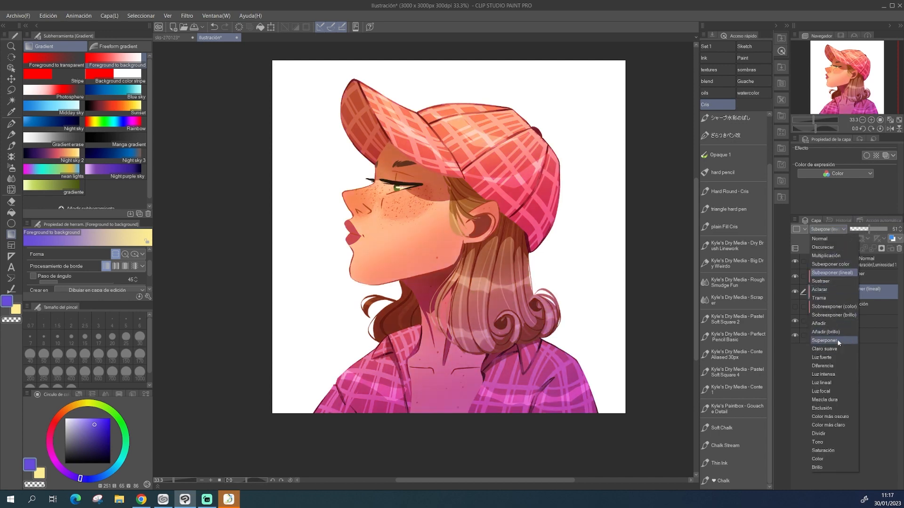
{"action": "left_click", "coordinate": [837, 340]}
{"action": "mouse_move", "coordinate": [877, 228]}
{"action": "left_mouse_down"}
{"action": "mouse_move", "coordinate": [863, 230]}
{"action": "mouse_move", "coordinate": [879, 231]}
{"action": "left_mouse_up"}
{"action": "left_click", "coordinate": [840, 230]}
{"action": "left_click", "coordinate": [829, 346]}
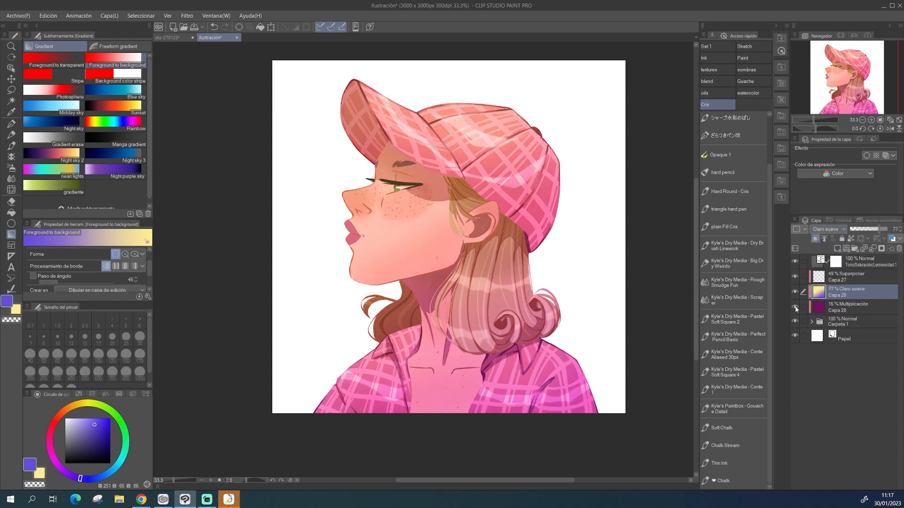
{"action": "left_click", "coordinate": [795, 306]}
{"action": "left_click", "coordinate": [827, 229]}
{"action": "left_click", "coordinate": [839, 249]}
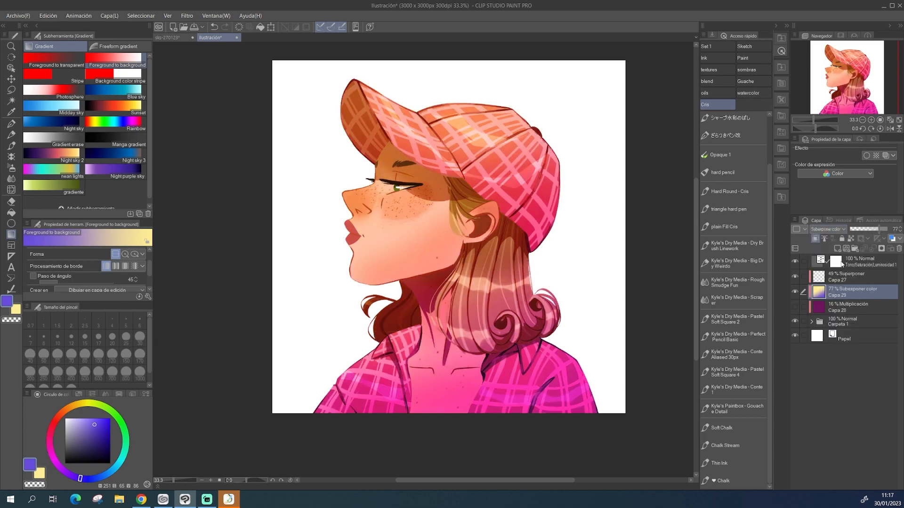
Step: Set Capa 29 to Subexponer (lineal) mode at 30% opacity
{"action": "left_click", "coordinate": [826, 229]}
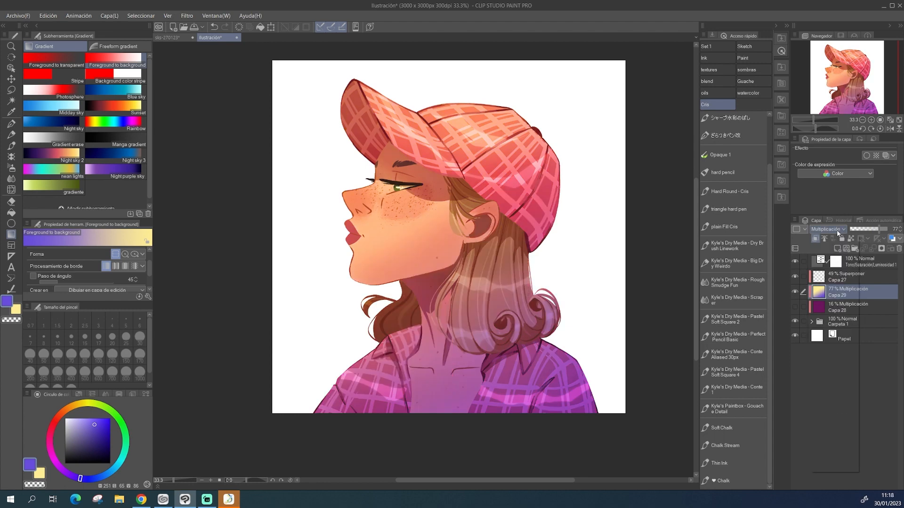
{"action": "left_click", "coordinate": [837, 264]}
{"action": "left_click_drag", "start_coordinate": [879, 229], "coordinate": [862, 230]}
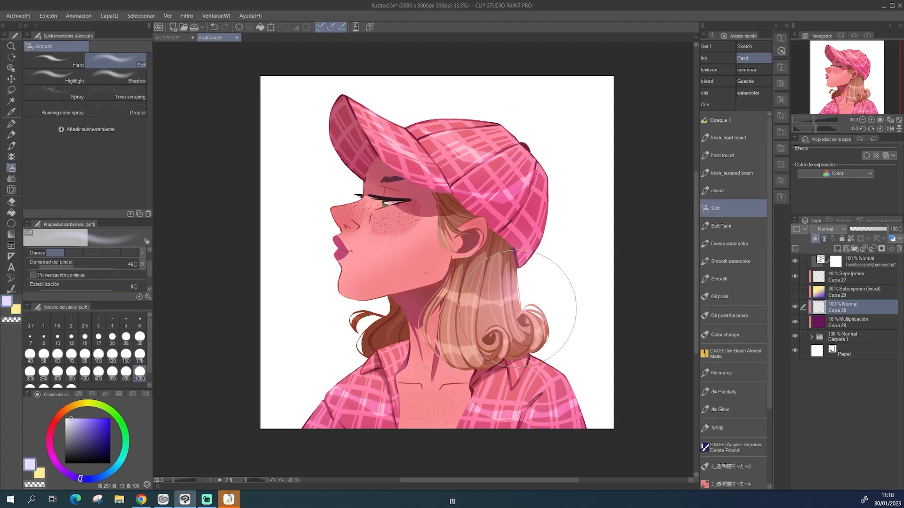
Step: Airbrush a soft pale lavender glow along the hair, chin, shoulder and cap edges on Capa 30
{"action": "mouse_move", "coordinate": [536, 303]}
{"action": "left_mouse_down"}
{"action": "mouse_move", "coordinate": [532, 271]}
{"action": "mouse_move", "coordinate": [547, 242]}
{"action": "left_mouse_up"}
{"action": "key", "text": "["}
{"action": "mouse_move", "coordinate": [363, 325]}
{"action": "left_mouse_down"}
{"action": "mouse_move", "coordinate": [384, 306]}
{"action": "mouse_move", "coordinate": [344, 312]}
{"action": "mouse_move", "coordinate": [351, 361]}
{"action": "mouse_move", "coordinate": [344, 330]}
{"action": "left_mouse_up"}
{"action": "left_click_drag", "start_coordinate": [873, 94], "coordinate": [871, 99]}
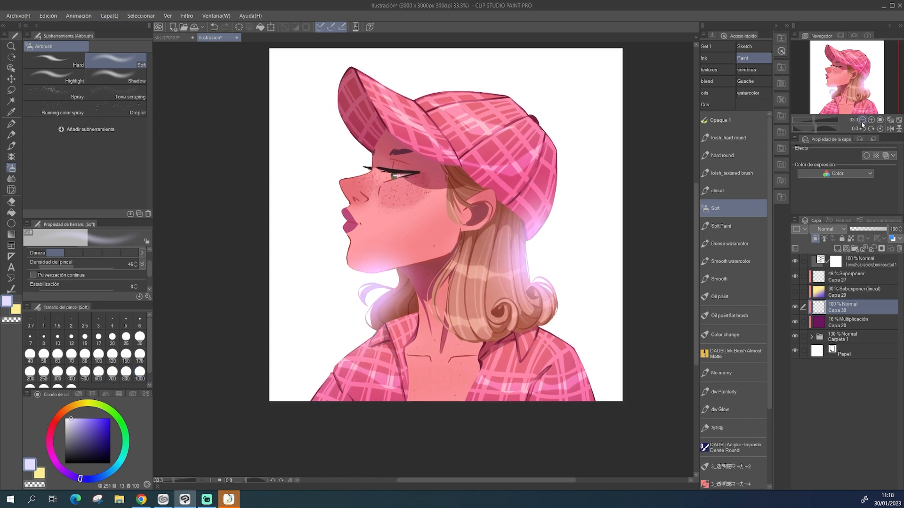
{"action": "left_click", "coordinate": [862, 120]}
{"action": "key", "text": "]"}
{"action": "left_click_drag", "start_coordinate": [337, 357], "coordinate": [342, 332]}
{"action": "key", "text": "]"}
{"action": "left_click_drag", "start_coordinate": [422, 103], "coordinate": [419, 124]}
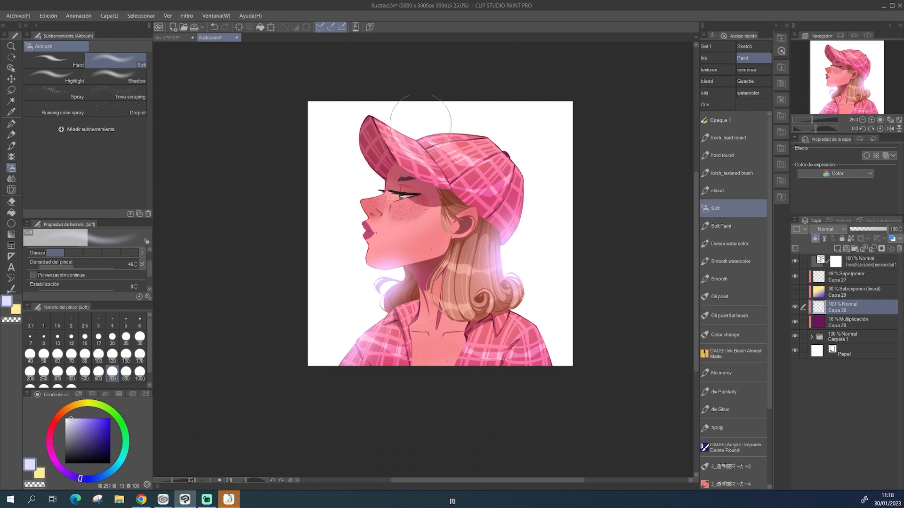
Step: Airbrush lavender glow near the eye and over the curls at the back of the head, undoing the excess strokes
{"action": "mouse_move", "coordinate": [385, 178]}
{"action": "left_mouse_down"}
{"action": "mouse_move", "coordinate": [404, 175]}
{"action": "mouse_move", "coordinate": [363, 132]}
{"action": "mouse_move", "coordinate": [380, 148]}
{"action": "mouse_move", "coordinate": [371, 138]}
{"action": "mouse_move", "coordinate": [383, 166]}
{"action": "mouse_move", "coordinate": [368, 153]}
{"action": "mouse_move", "coordinate": [394, 170]}
{"action": "mouse_move", "coordinate": [382, 134]}
{"action": "mouse_move", "coordinate": [378, 147]}
{"action": "mouse_move", "coordinate": [403, 165]}
{"action": "left_mouse_up"}
{"action": "key", "text": "ctrl+z"}
{"action": "key", "text": "ctrl+z"}
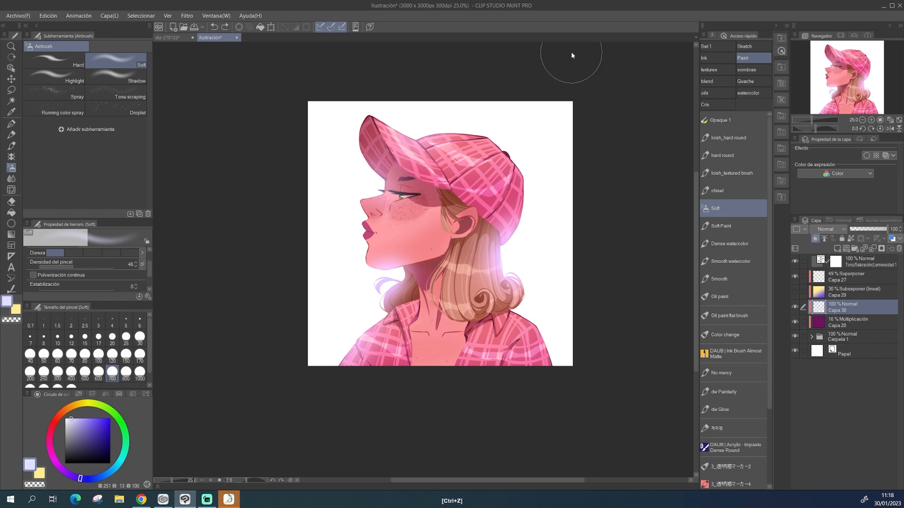
{"action": "key", "text": "ctrl+z"}
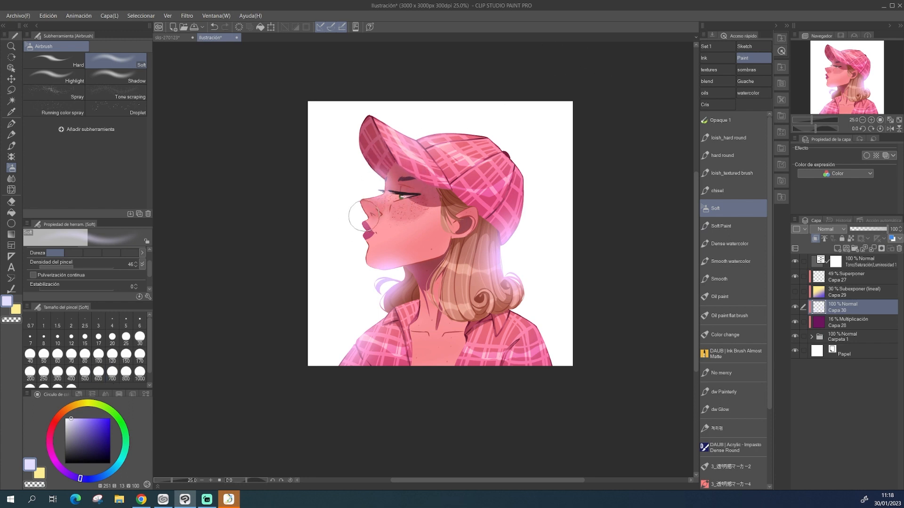
{"action": "left_click_drag", "start_coordinate": [511, 282], "coordinate": [525, 295]}
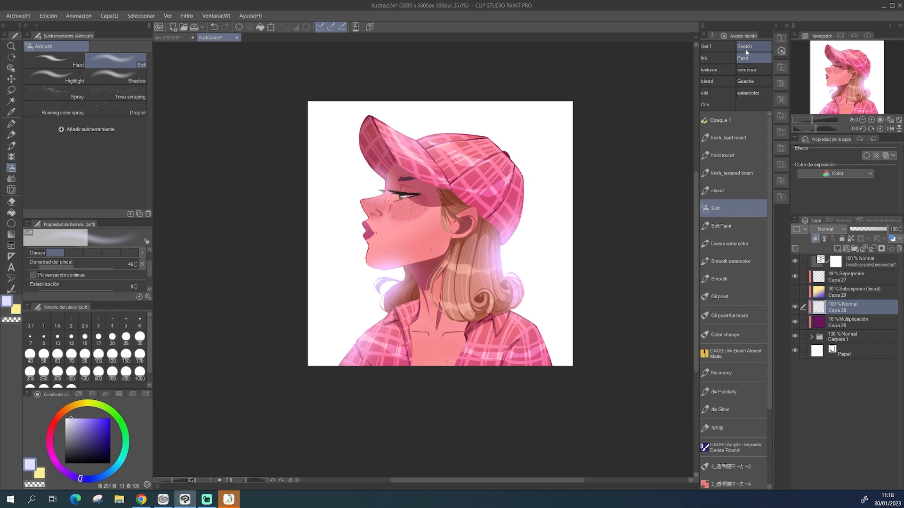
Step: Set Capa 30 to 77% opacity in Normal mode after trying Añadir (brillo), and compare the artwork with Capa 28 hidden
{"action": "left_click", "coordinate": [863, 120]}
{"action": "left_click", "coordinate": [880, 120]}
{"action": "left_click", "coordinate": [862, 120]}
{"action": "left_click", "coordinate": [862, 119]}
{"action": "left_click_drag", "start_coordinate": [868, 233], "coordinate": [881, 227]}
{"action": "left_click", "coordinate": [831, 229]}
{"action": "left_click", "coordinate": [835, 333]}
{"action": "left_click", "coordinate": [834, 229]}
{"action": "left_click", "coordinate": [836, 241]}
{"action": "left_click", "coordinate": [795, 322]}
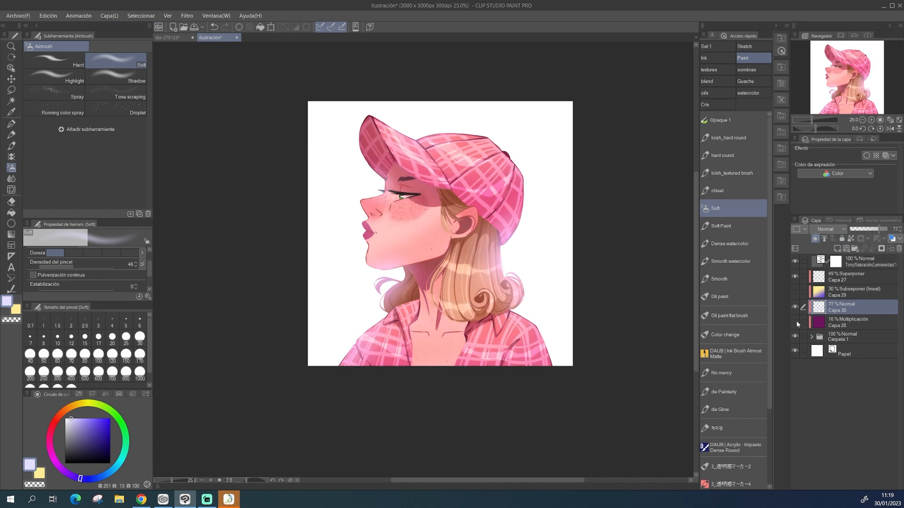
{"action": "left_click", "coordinate": [796, 322]}
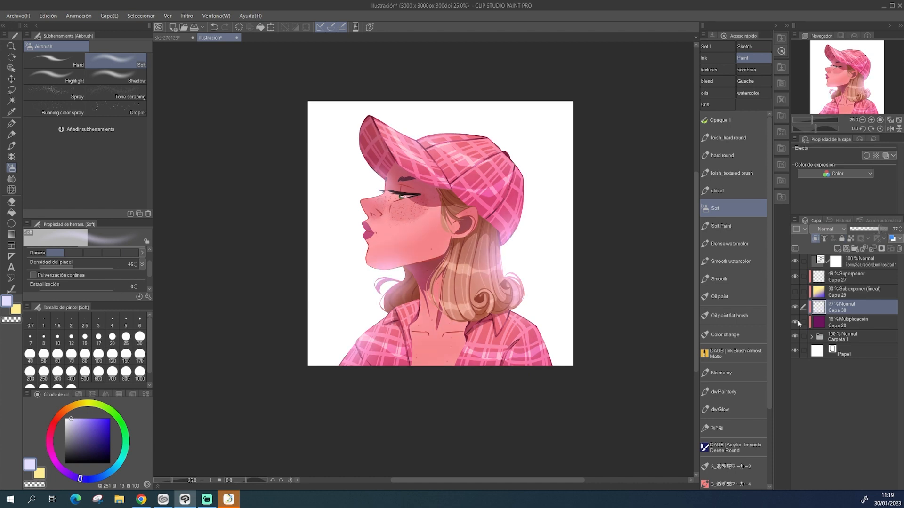
Step: Add a new layer above Capa 28 and fill it with the Sunset gradient, dark at the shirt and yellow at the cap
{"action": "left_click", "coordinate": [826, 322]}
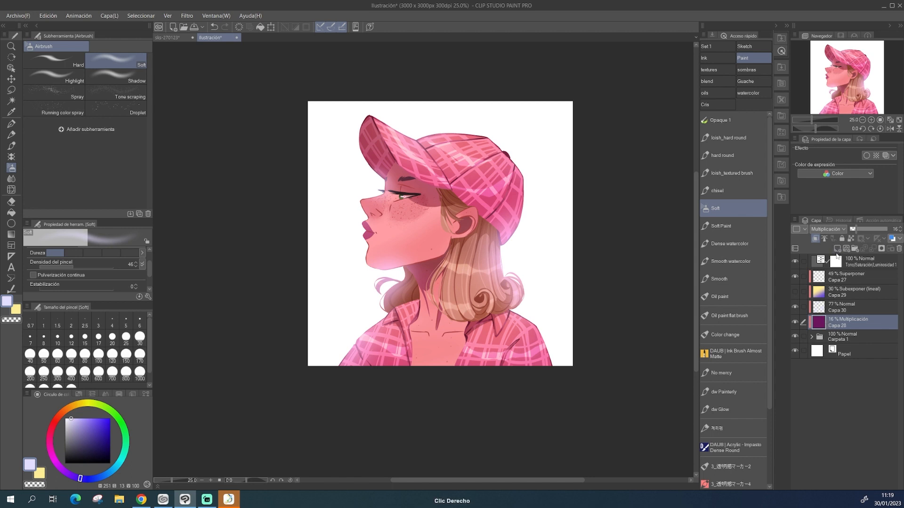
{"action": "left_click", "coordinate": [838, 250]}
{"action": "left_click", "coordinate": [12, 183]}
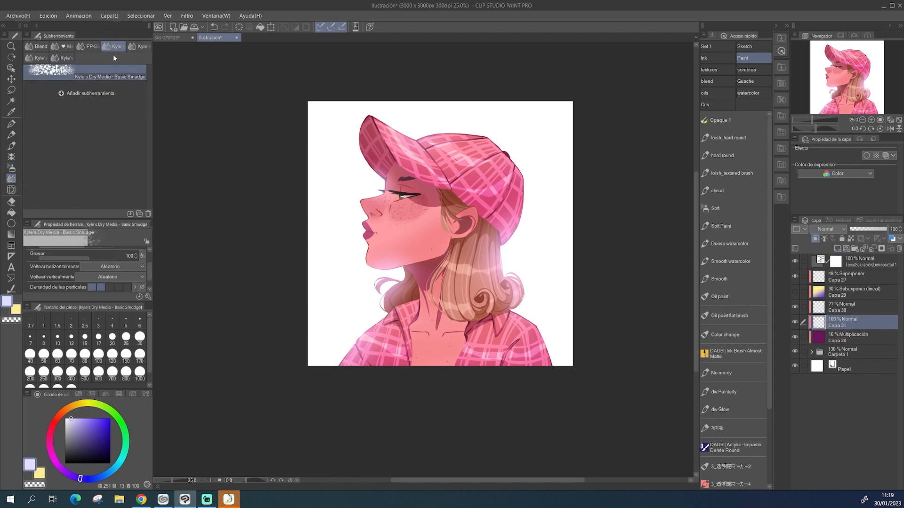
{"action": "left_click", "coordinate": [14, 172]}
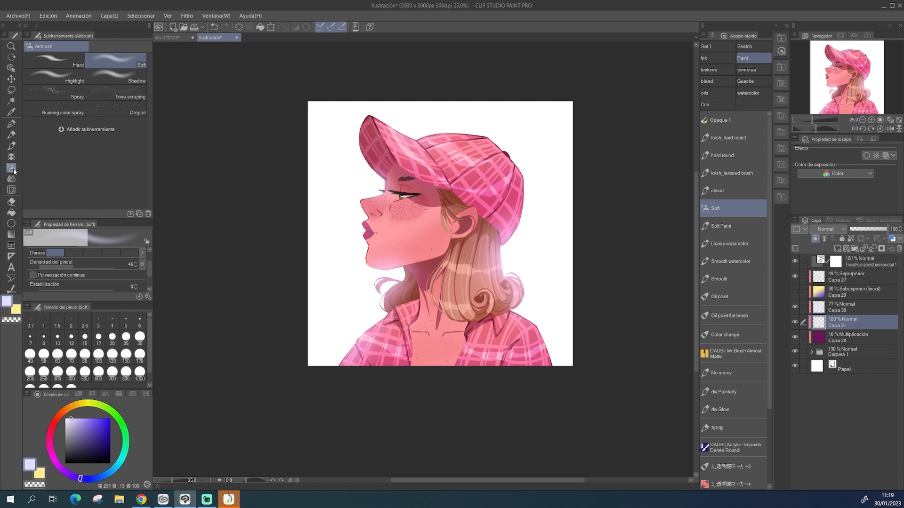
{"action": "left_click", "coordinate": [12, 235]}
{"action": "left_click", "coordinate": [114, 108]}
{"action": "left_click_drag", "start_coordinate": [510, 398], "coordinate": [420, 202]}
Step: Try Multiplicación mode at 47% opacity and Subexponer color mode on the Sunset gradient layer
{"action": "left_click", "coordinate": [843, 231]}
{"action": "left_click", "coordinate": [829, 254]}
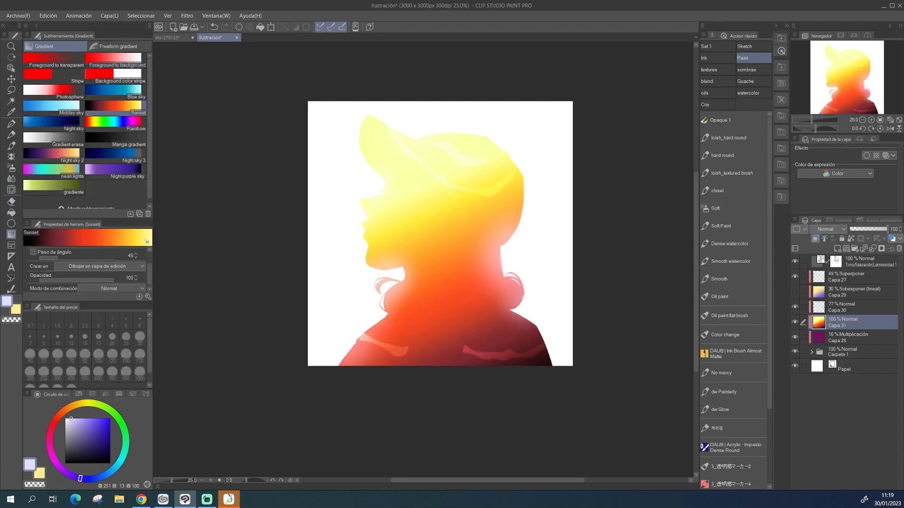
{"action": "left_click", "coordinate": [865, 229]}
{"action": "left_click_drag", "start_coordinate": [864, 230], "coordinate": [867, 230]}
{"action": "left_click", "coordinate": [836, 228]}
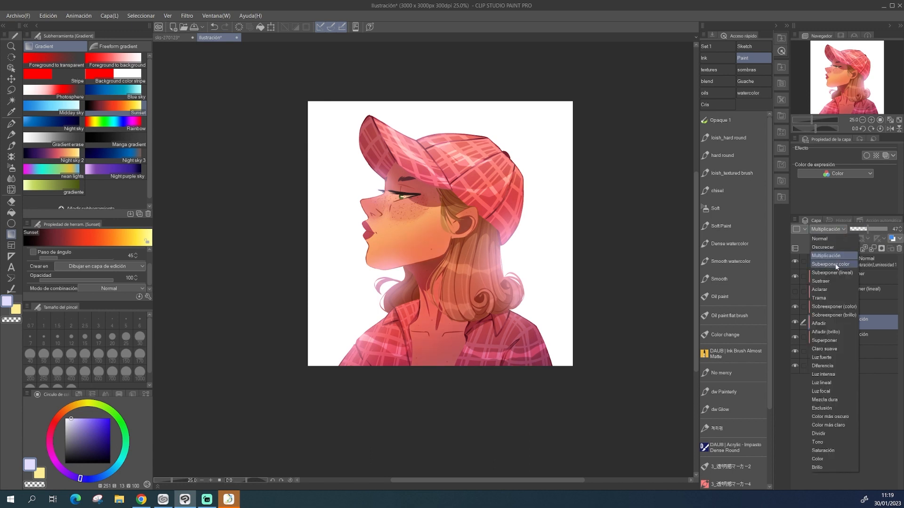
{"action": "left_click", "coordinate": [838, 266]}
Step: Set the Sunset gradient layer to Superponer mode at 34% opacity
{"action": "left_click", "coordinate": [832, 230]}
{"action": "left_click", "coordinate": [837, 341]}
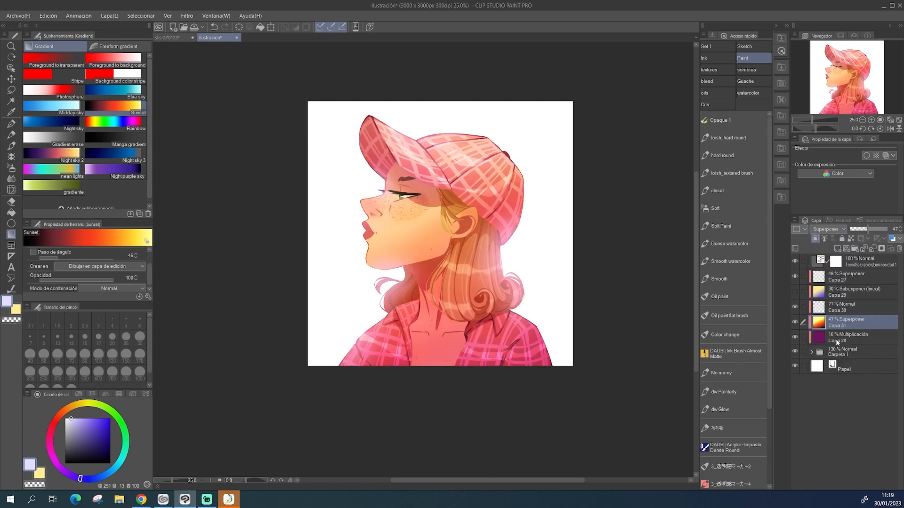
{"action": "left_click_drag", "start_coordinate": [860, 228], "coordinate": [863, 227]}
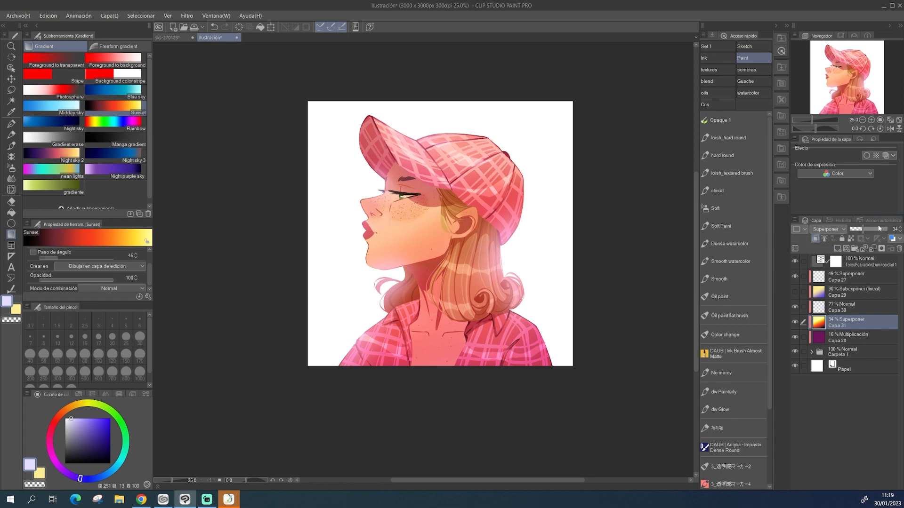
Step: Hand-letter the artist's signature in pink beside the hair with the Opaque 1 brush, on a new layer above Capa 27
{"action": "left_click", "coordinate": [871, 119]}
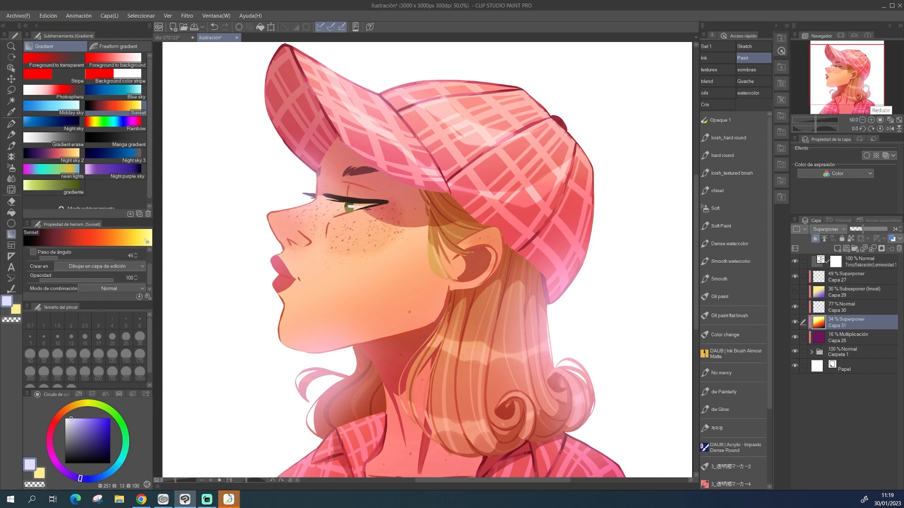
{"action": "left_click_drag", "start_coordinate": [843, 88], "coordinate": [852, 87]}
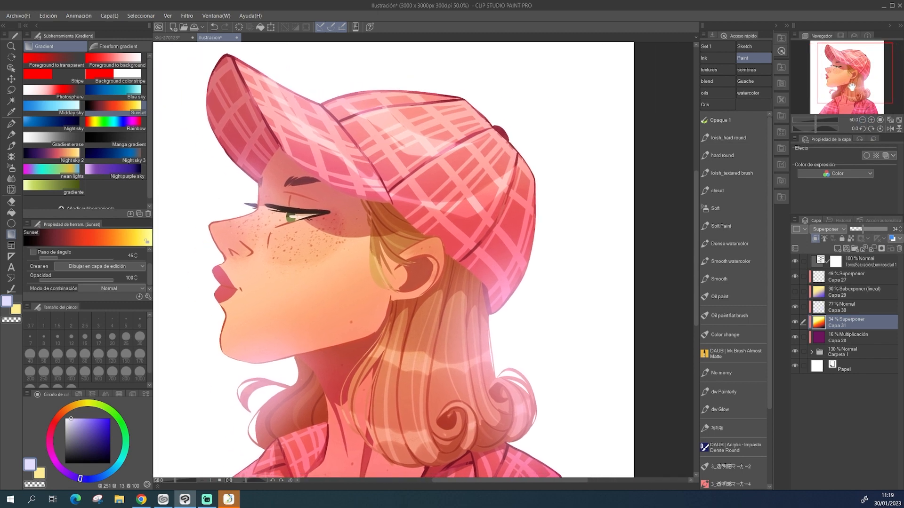
{"action": "left_click", "coordinate": [843, 275]}
{"action": "left_click", "coordinate": [836, 248]}
{"action": "left_click", "coordinate": [711, 104]}
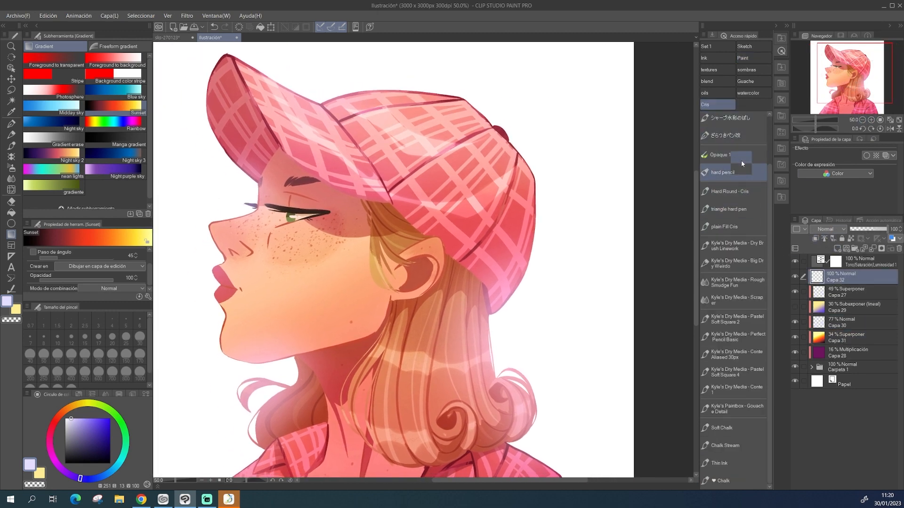
{"action": "left_click", "coordinate": [743, 156]}
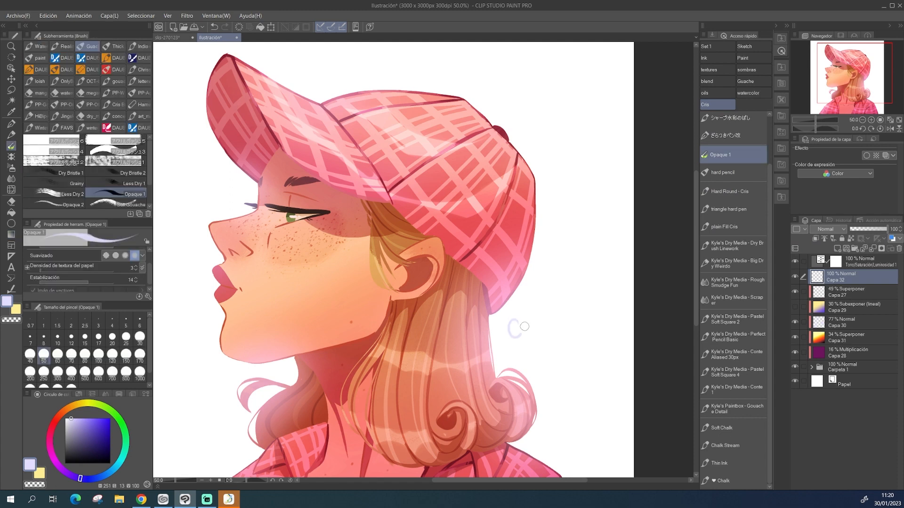
{"action": "key", "text": "ctrl+z"}
{"action": "right_click", "coordinate": [473, 249]}
{"action": "key", "text": "u"}
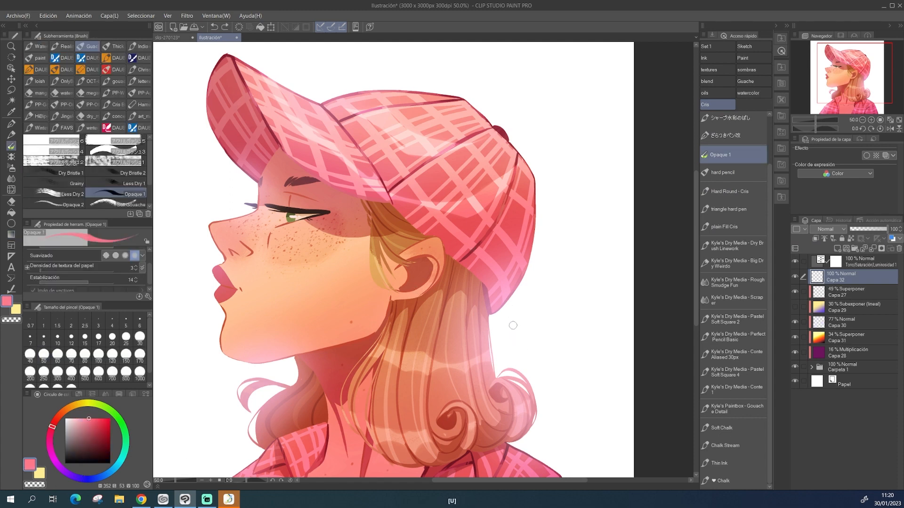
{"action": "left_click_drag", "start_coordinate": [512, 324], "coordinate": [506, 331]}
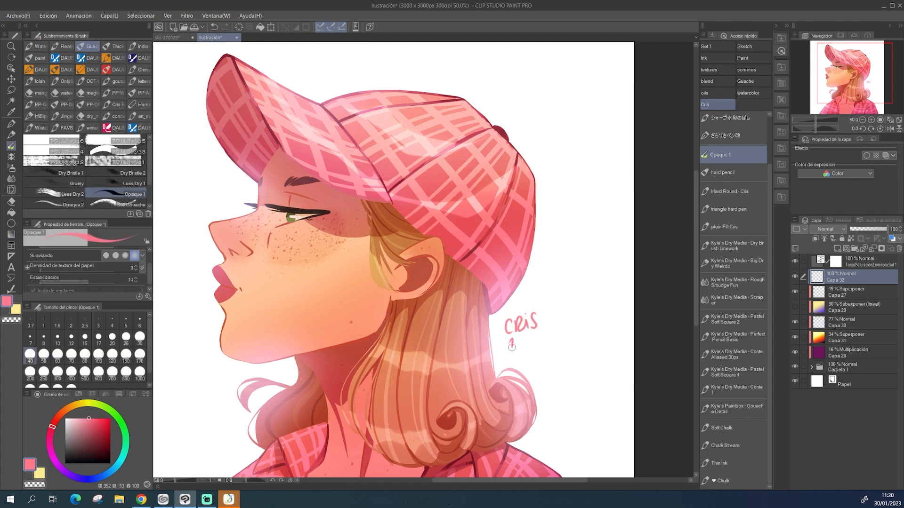